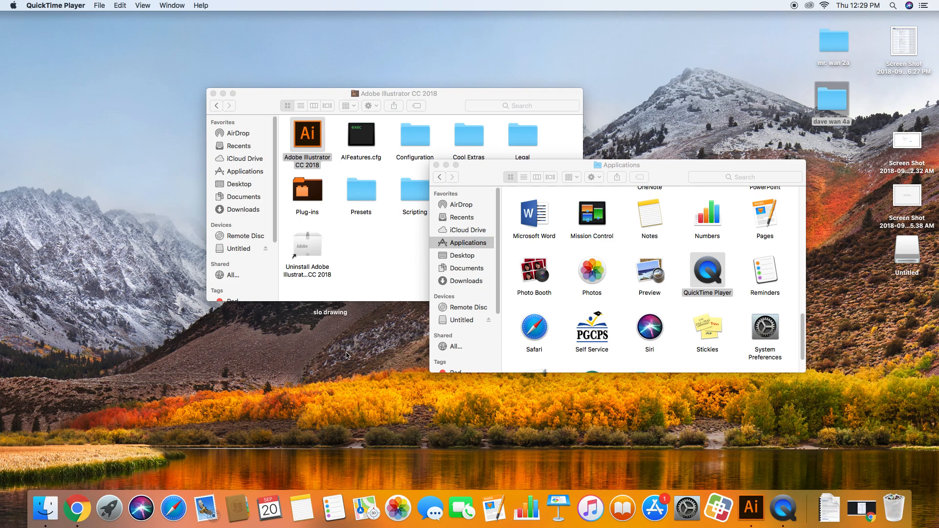
Switch to Chrome, close the image preview and look through the Personal Logo Drawings files in Google Classroom
left_click(87, 503)
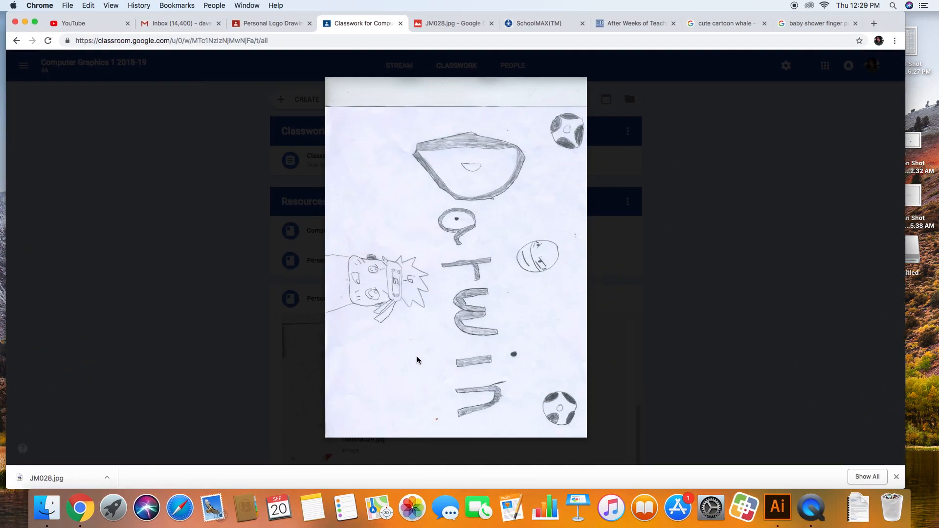
left_click(22, 64)
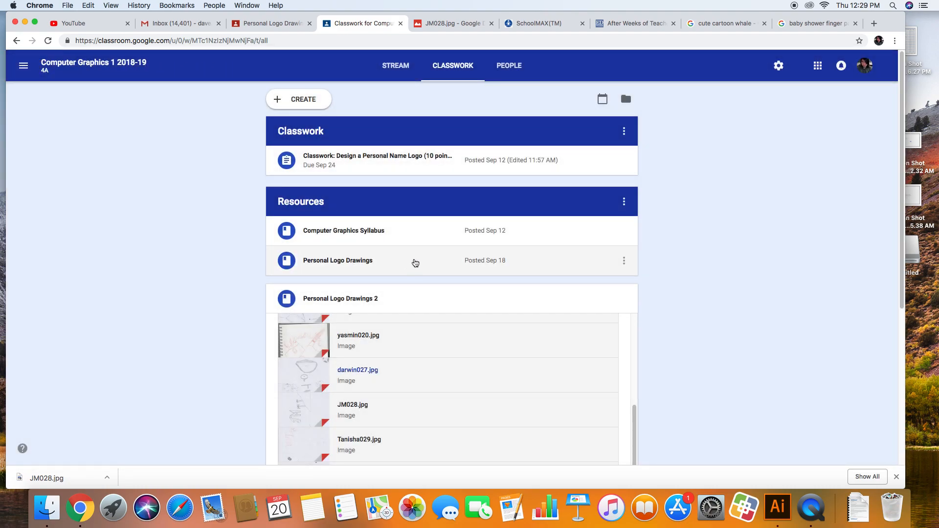
left_click(415, 264)
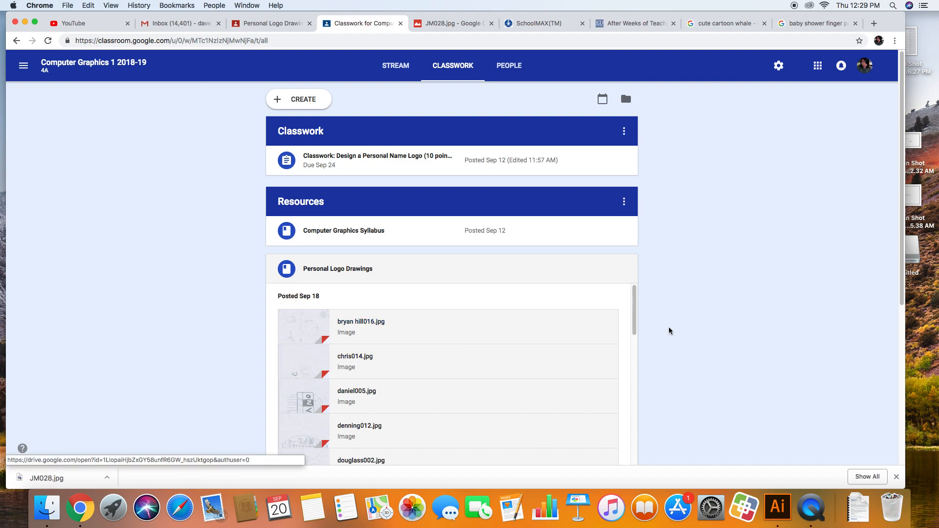
left_click_drag(634, 310, 647, 357)
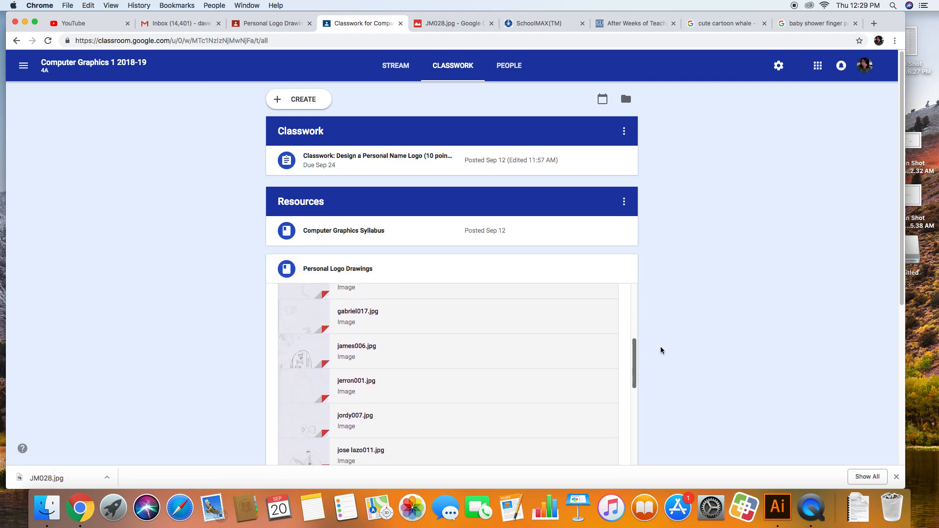
left_click_drag(898, 294, 898, 367)
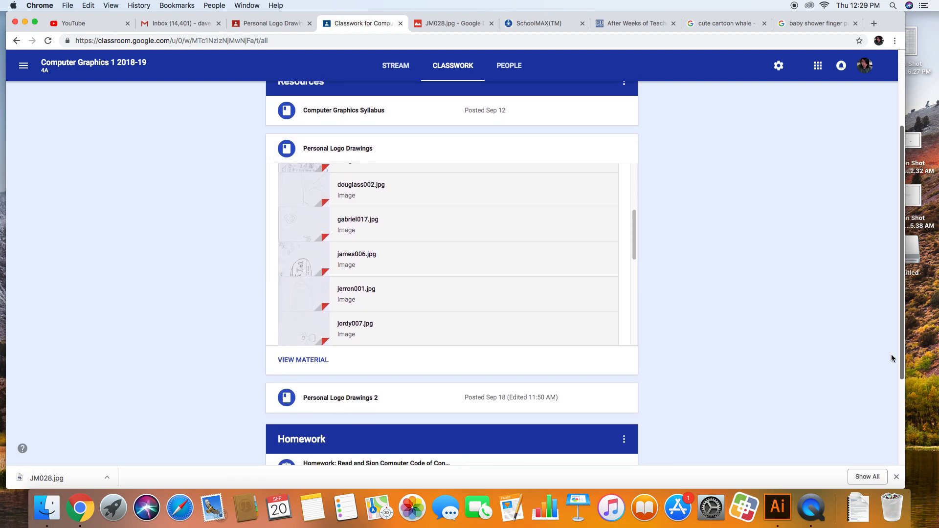
Find yasmin020.jpg in the Personal Logo Drawings 2 material and open its preview
left_click(349, 404)
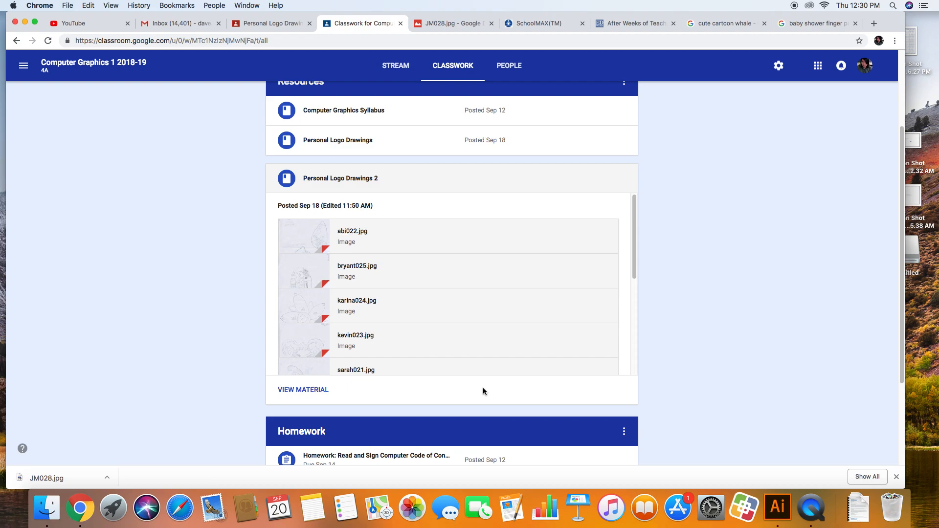
left_click_drag(634, 271, 634, 334)
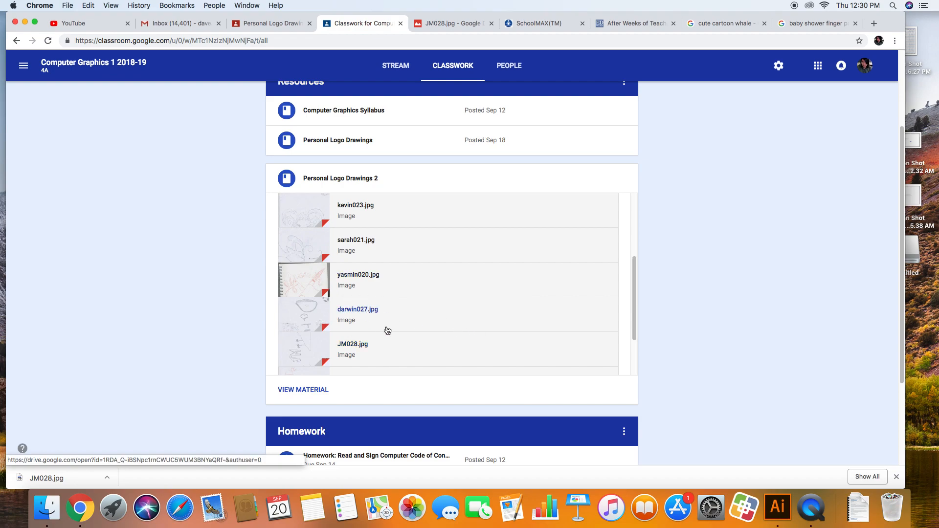
left_click(368, 278)
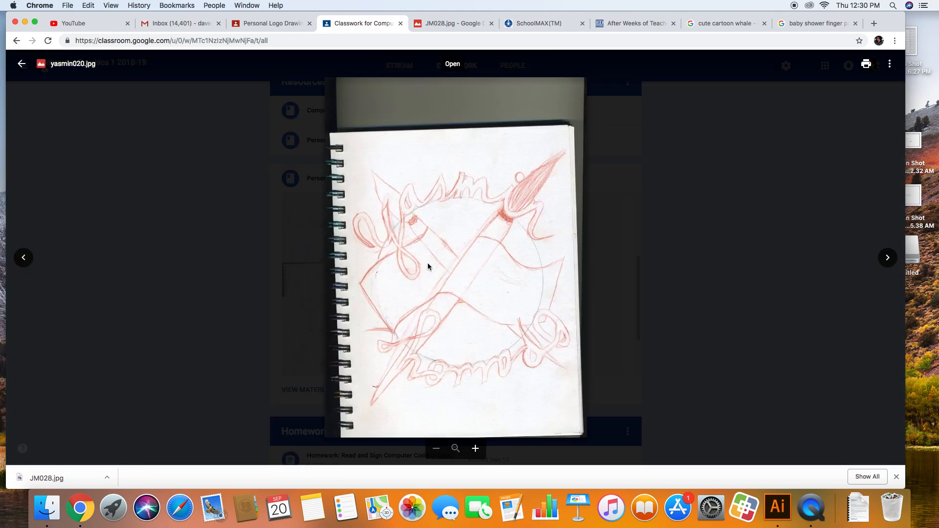
left_click(266, 288)
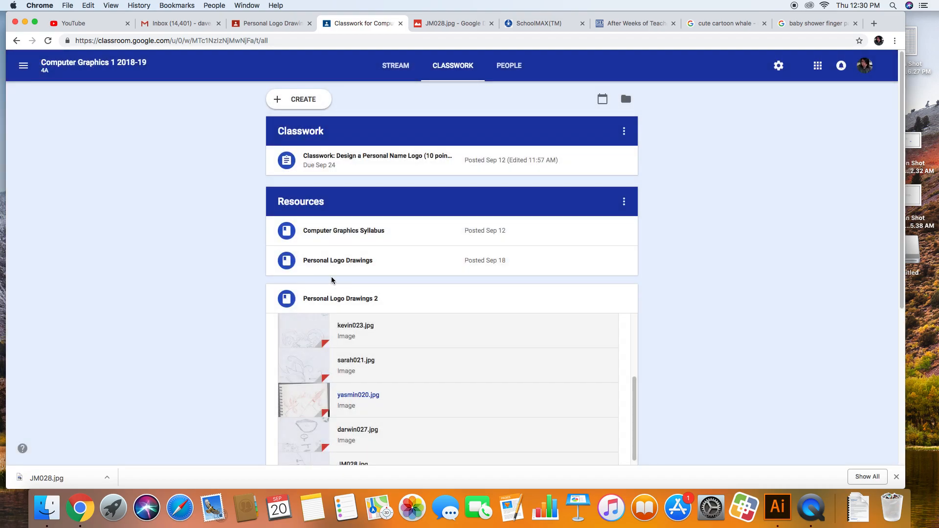
left_click(371, 397)
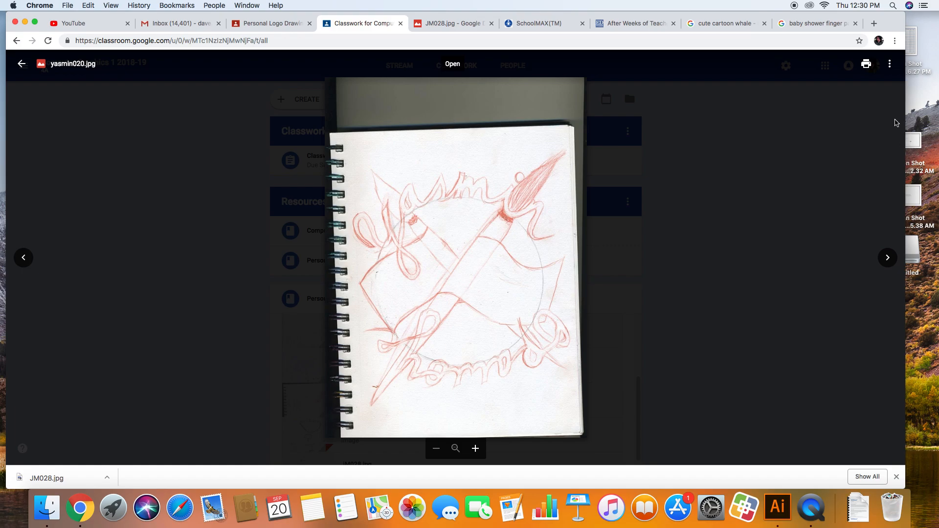
Open yasmin020.jpg in a new window and download the image
left_click(889, 65)
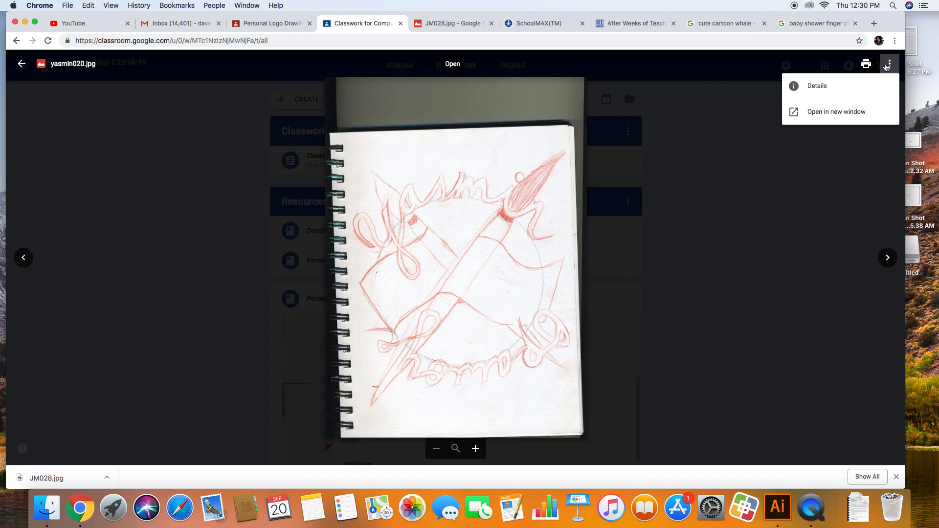
left_click(873, 114)
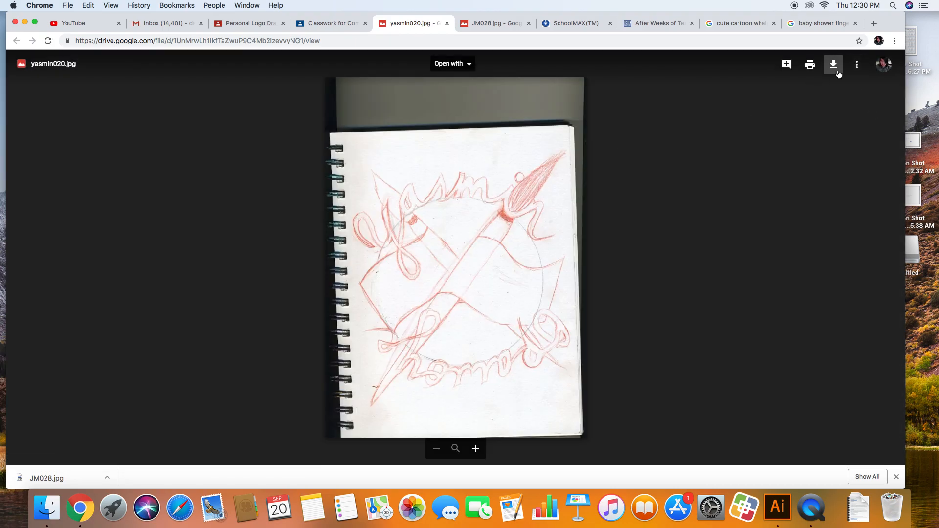
left_click(836, 72)
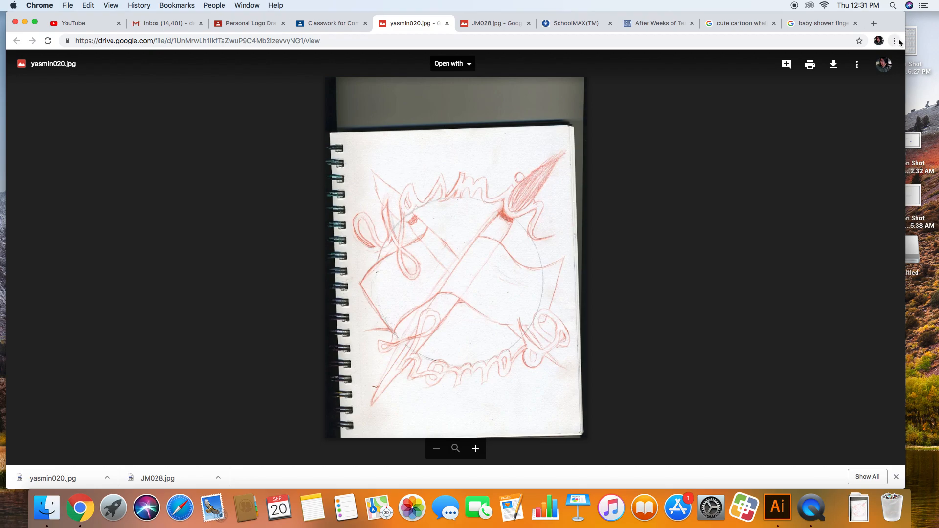
Switch to Finder and show the Downloads folder containing the downloaded image
left_click(112, 478)
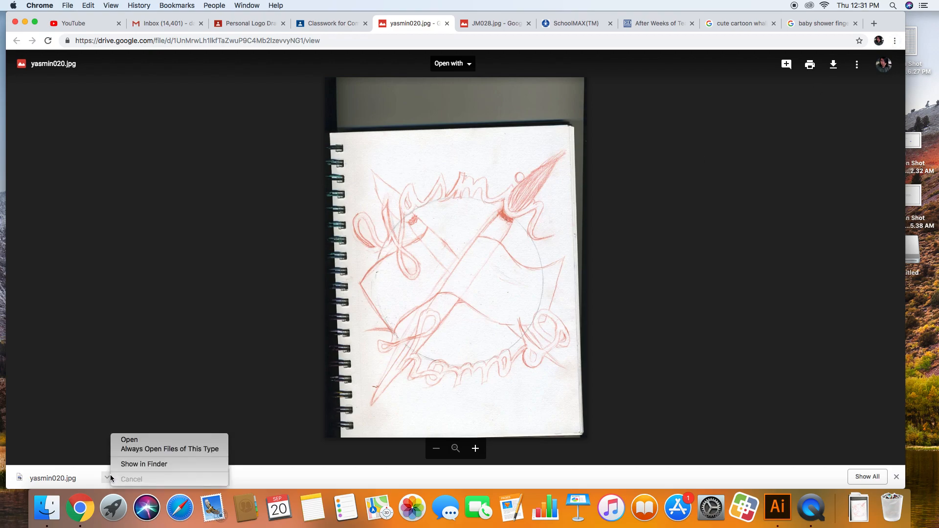
left_click(110, 477)
left_click(43, 514)
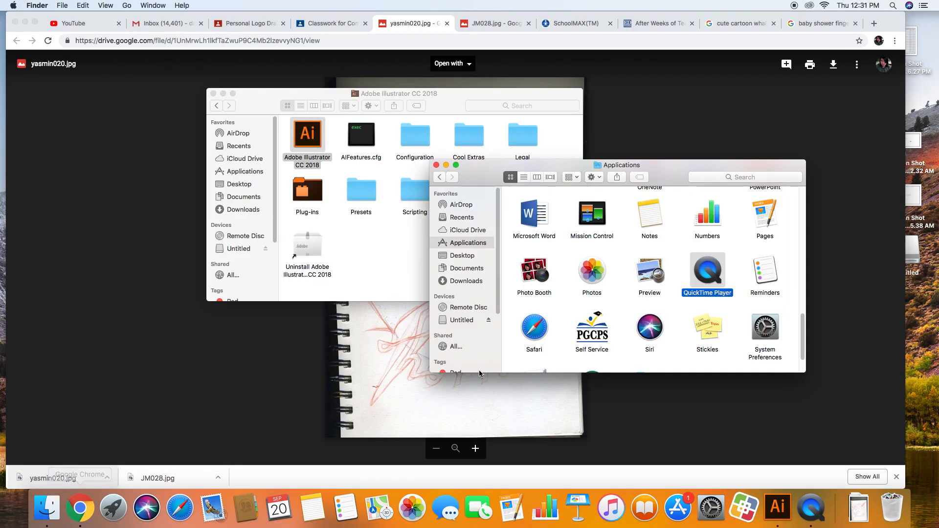
left_click(465, 281)
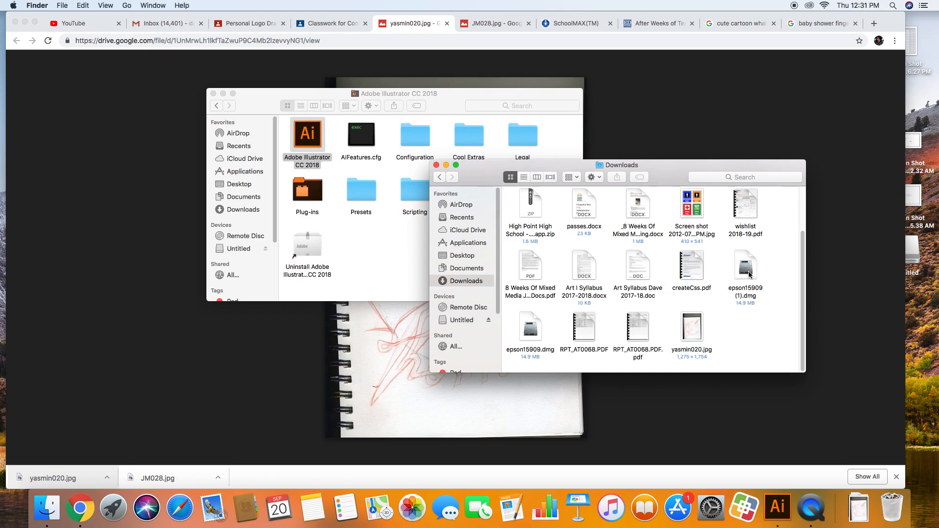
Move the Chrome window aside, close the Adobe Illustrator CC 2018 folder window and reposition the Downloads window to expose the desktop
left_click_drag(893, 23, 334, 80)
left_click(462, 92)
left_click(214, 94)
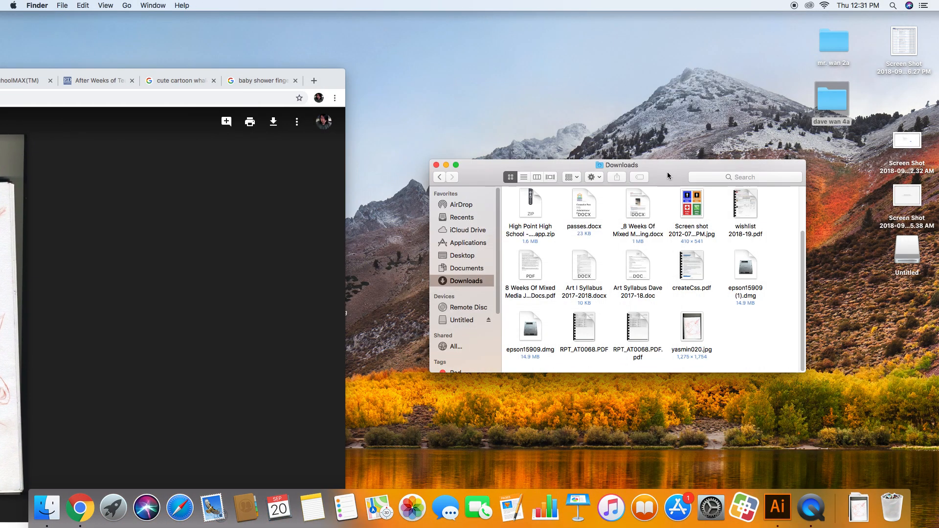
left_click_drag(667, 173, 529, 97)
left_click(833, 176)
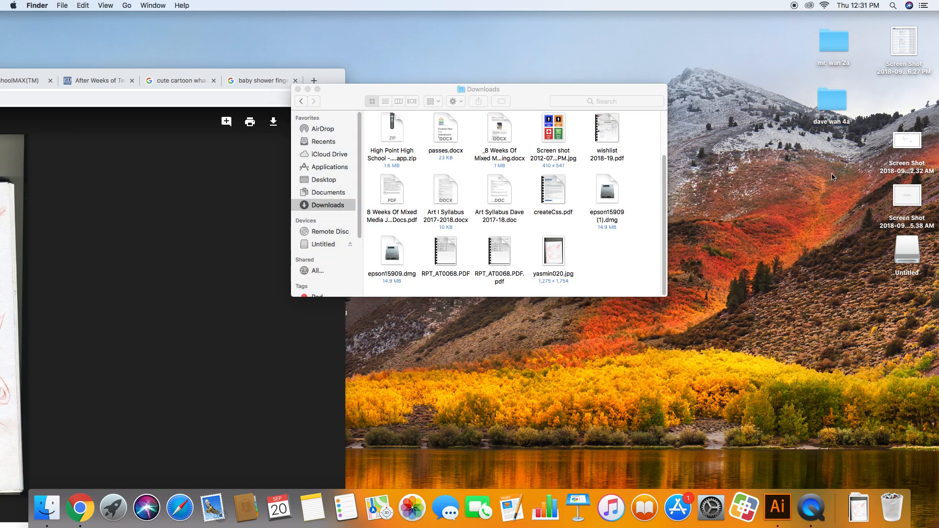
Create a new desktop folder named with the person's full name followed by the class period 4a
right_click(799, 168)
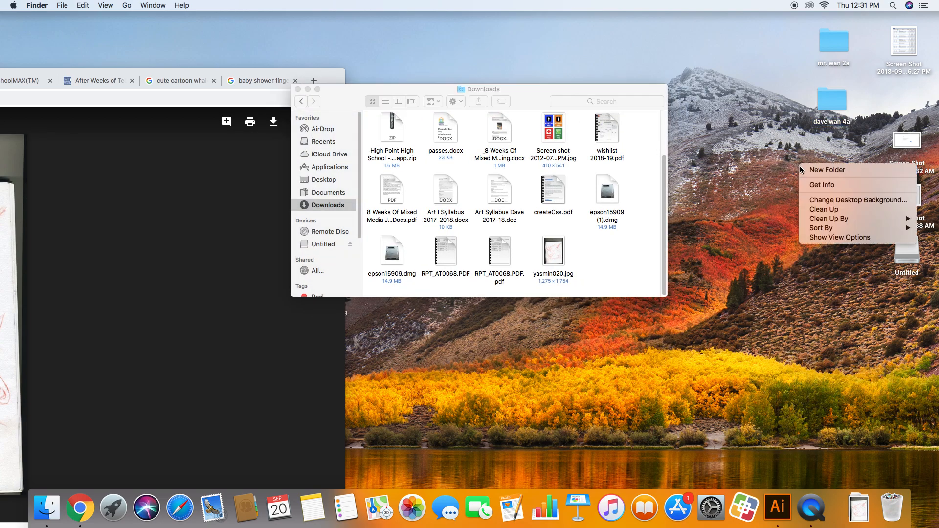
left_click(827, 172)
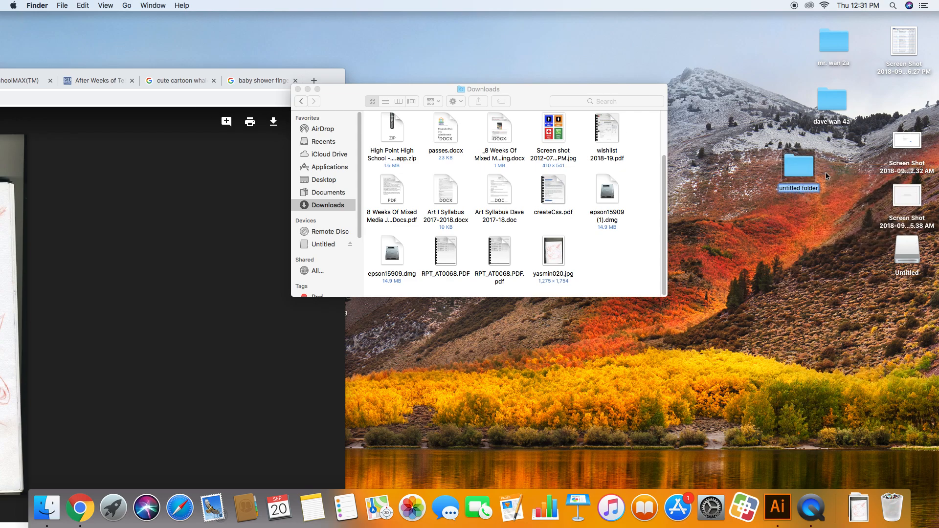
type(" 3")
type("a")
key("Return")
Open the new desktop folder beside Downloads and move yasmin020.jpg from Downloads into it
double_click(800, 165)
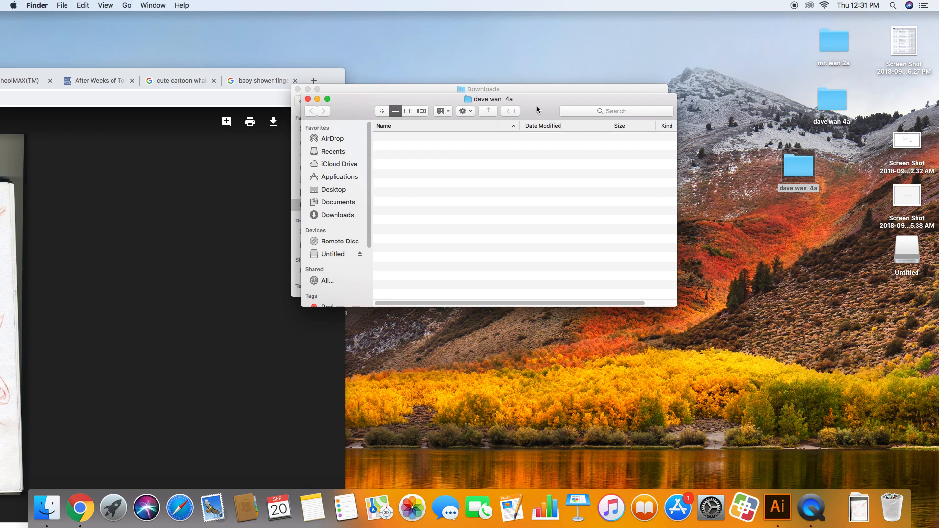
left_click(511, 95)
left_click_drag(512, 95, 409, 57)
left_click_drag(433, 199, 677, 259)
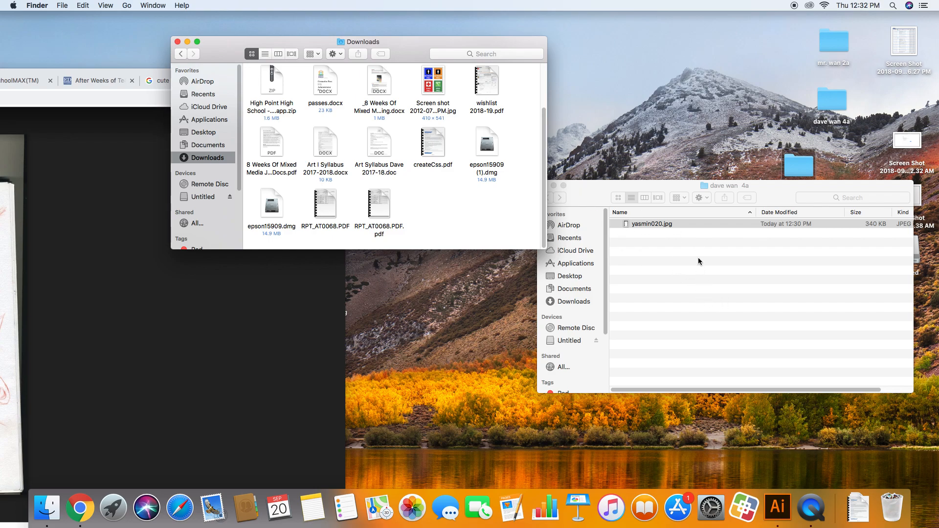
Move dave019.jpg from the older 4a desktop folder into the new one, and close the older folder's window
left_click_drag(781, 196, 655, 216)
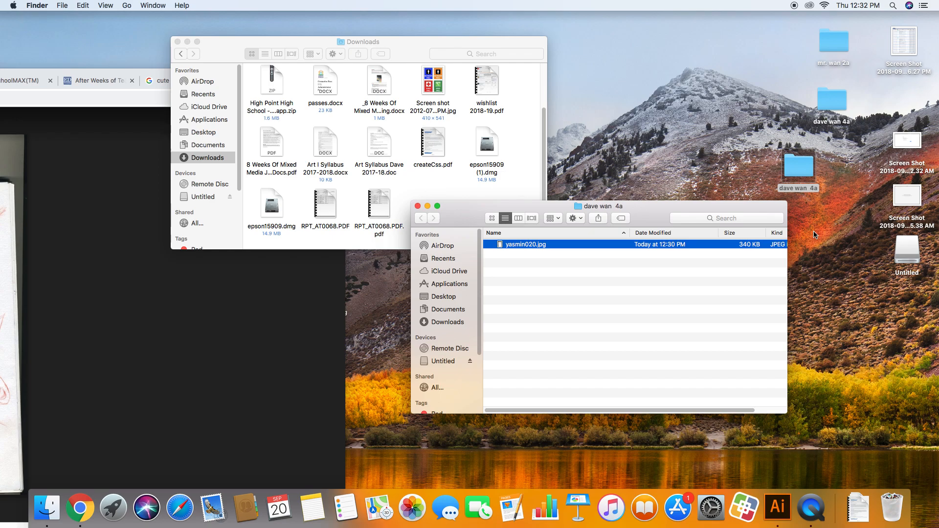
left_click_drag(653, 220, 710, 202)
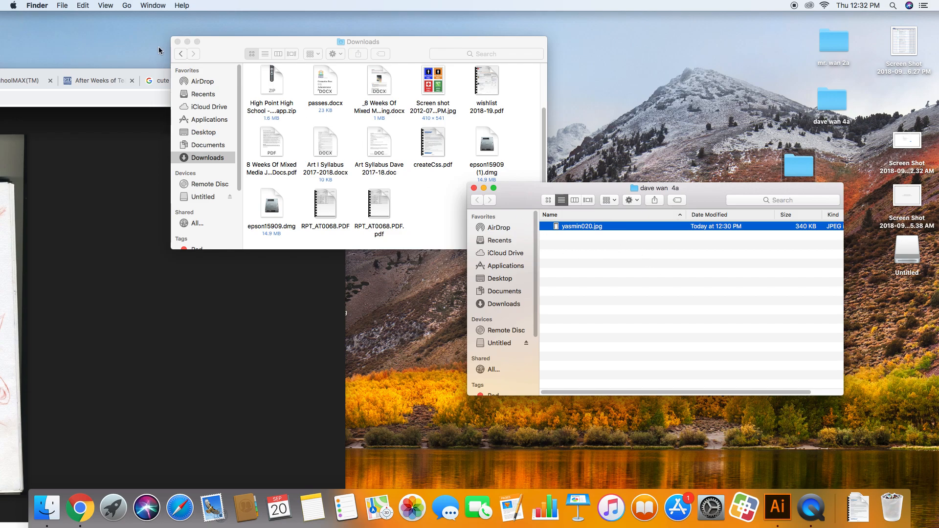
double_click(824, 109)
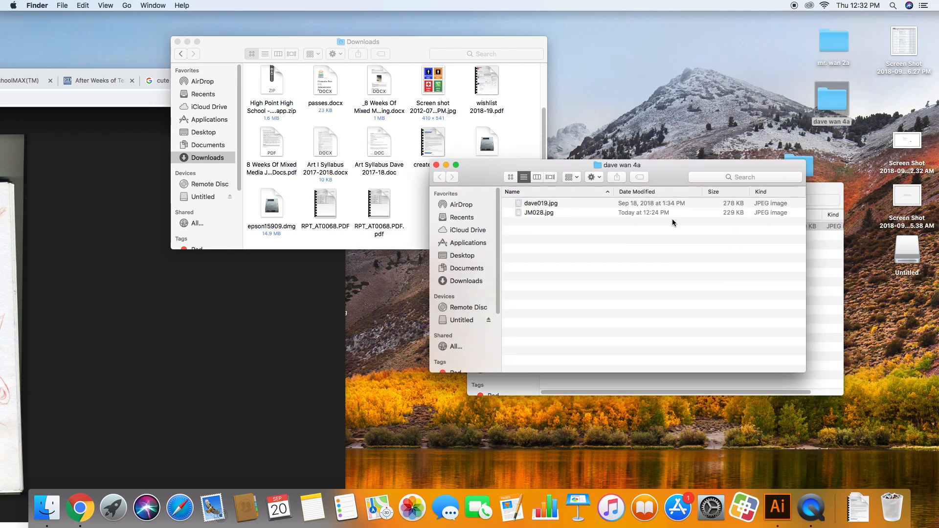
left_click_drag(540, 205, 827, 300)
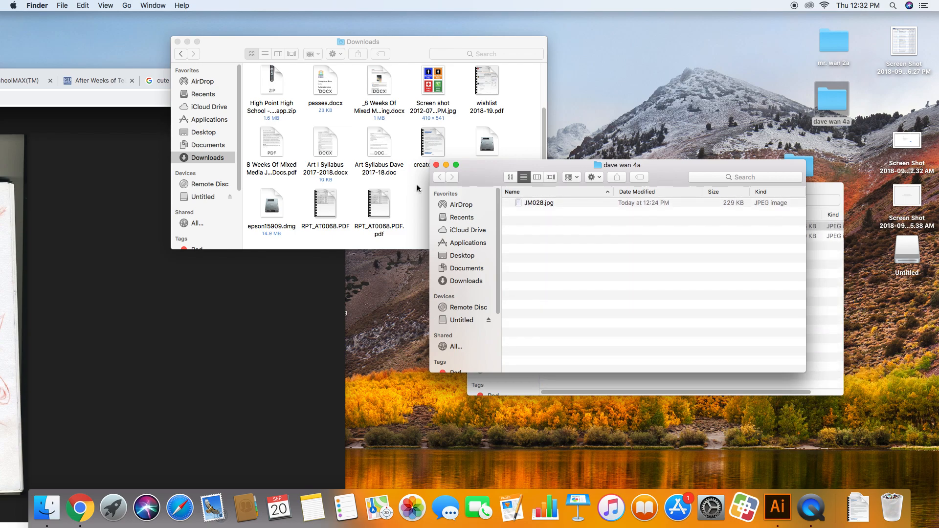
left_click(435, 166)
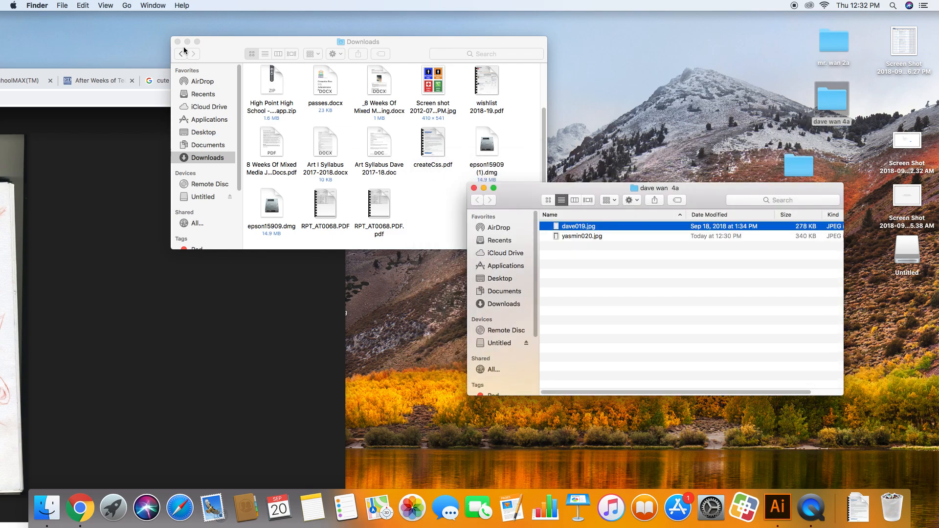
Clear the Downloads and Chrome windows off the desktop and reposition the new folder's window
left_click(188, 41)
left_click_drag(335, 77, 869, 39)
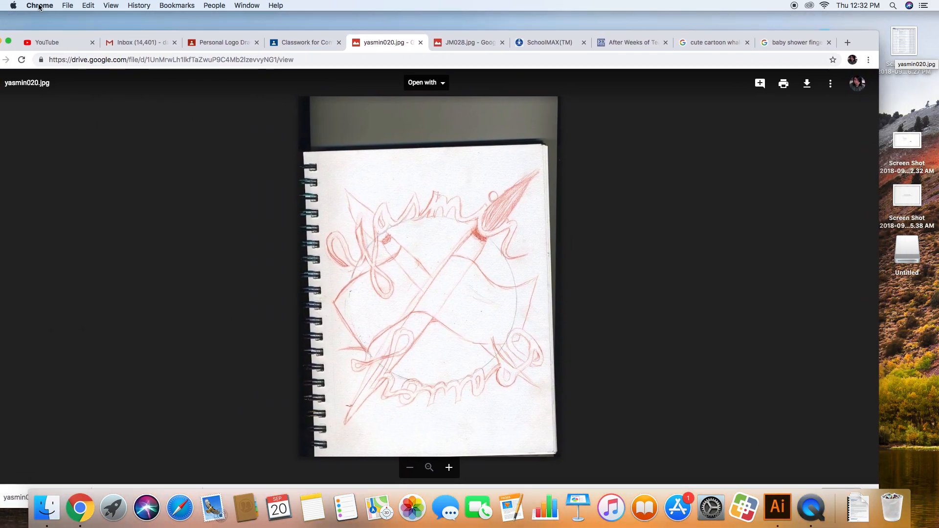
left_click_drag(17, 40, 43, 40)
left_click(38, 40)
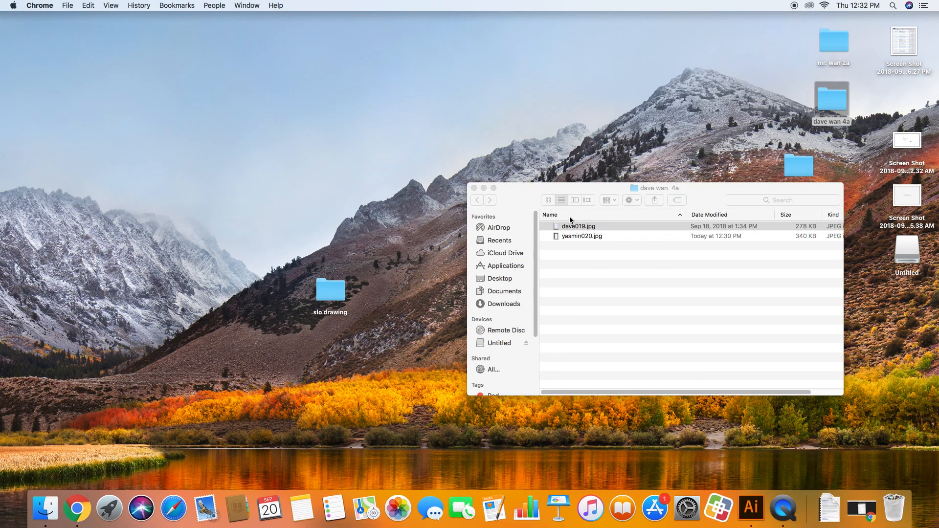
left_click_drag(555, 188, 498, 142)
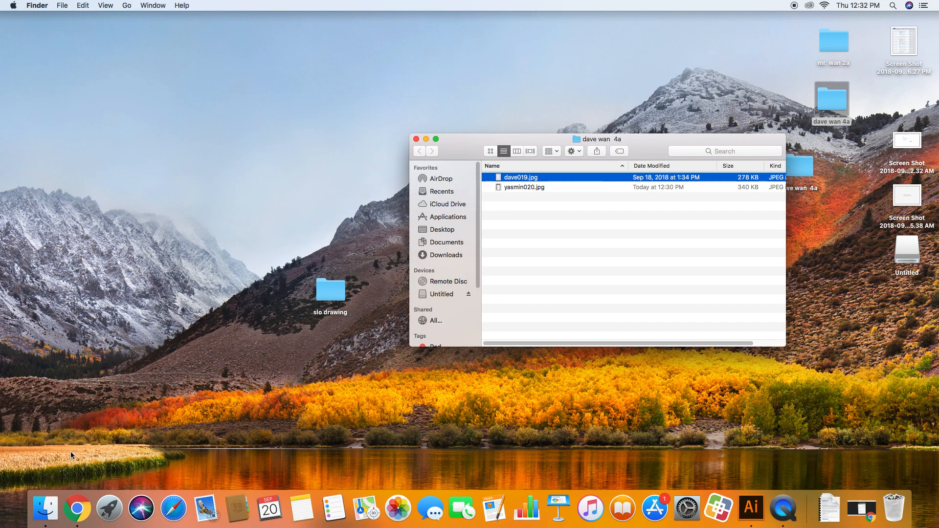
Launch Adobe Illustrator CC 2018 from its folder in Applications
left_click(48, 503)
left_click(434, 217)
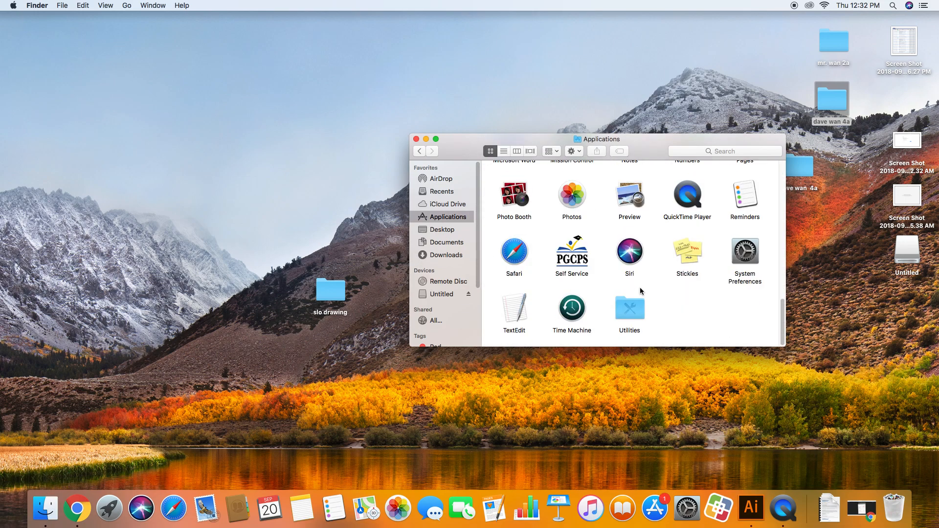
scroll(641, 291, "up", 15)
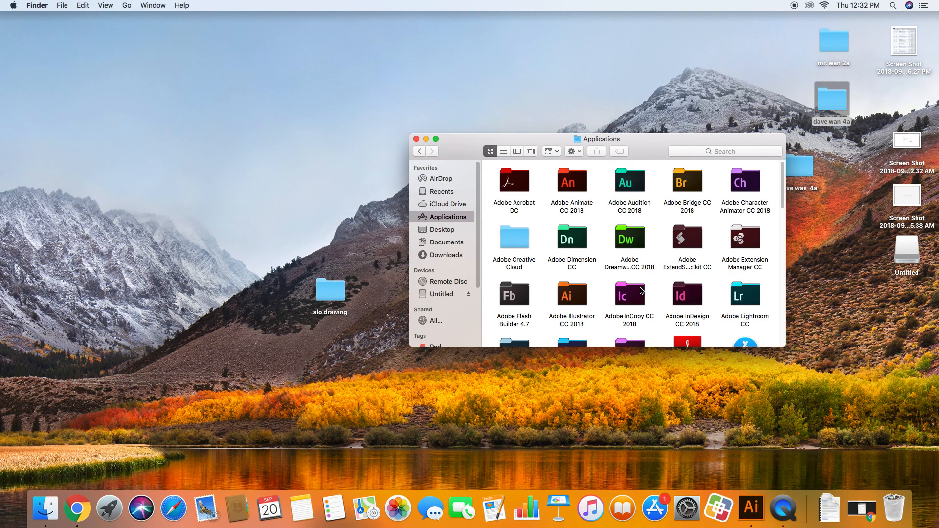
double_click(567, 293)
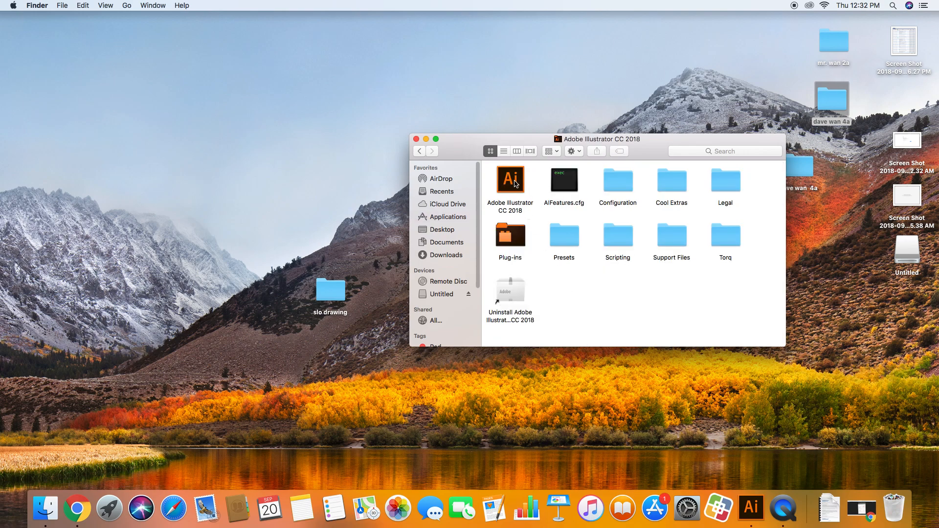
double_click(509, 184)
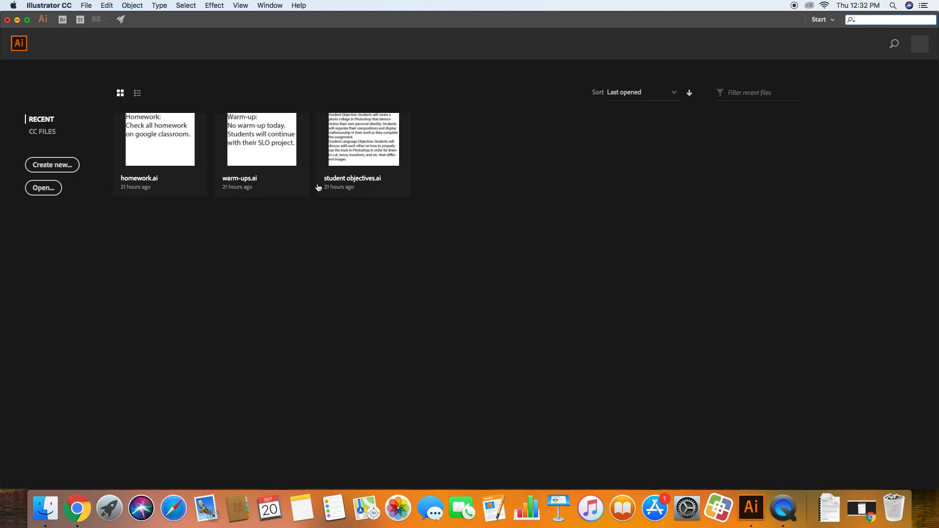
Create a new document from the Print preset Letter, 612 x 792 pt in portrait orientation
left_click(52, 165)
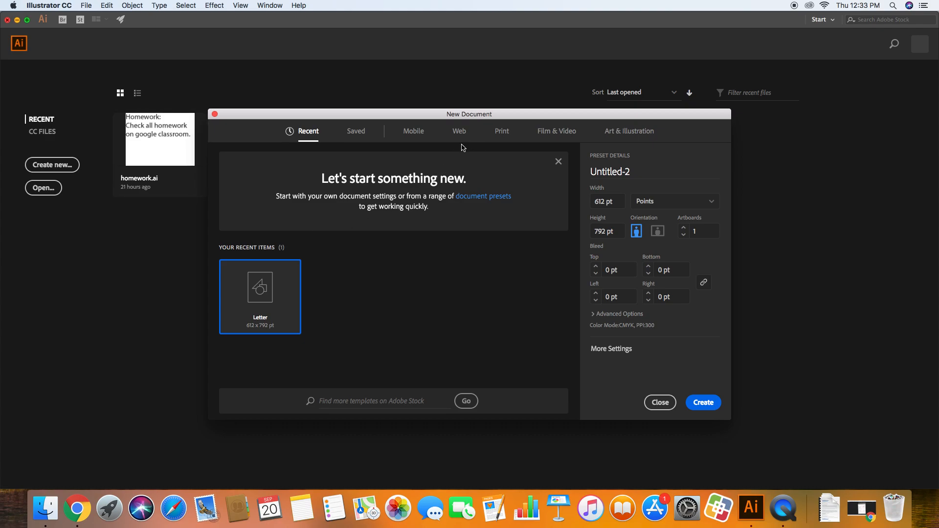
left_click(501, 136)
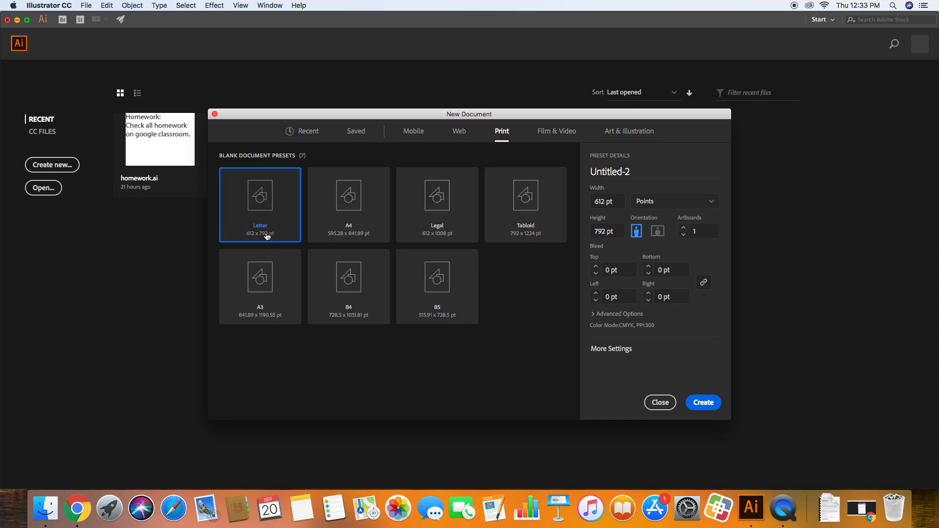
left_click(712, 407)
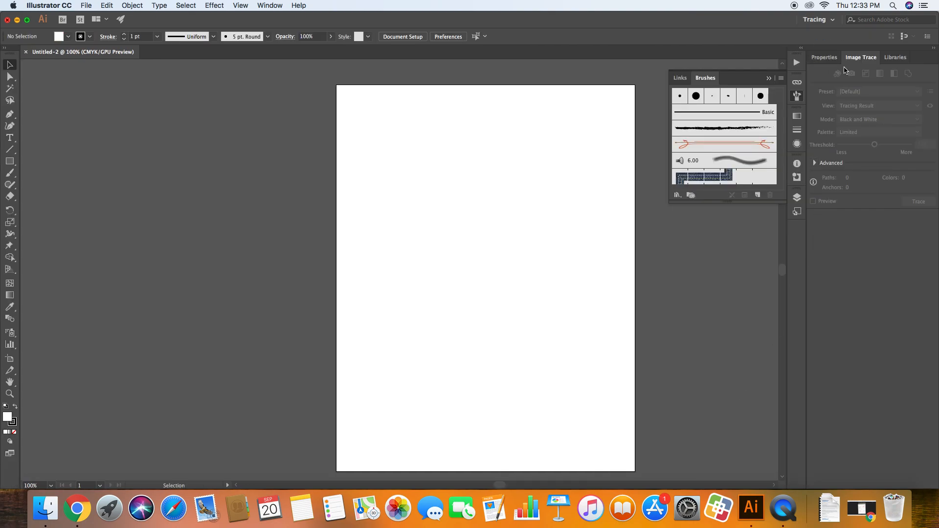
Shift the Illustrator window aside to uncover the desktop and close the Adobe Illustrator CC 2018 folder window
left_click_drag(582, 24, 349, 26)
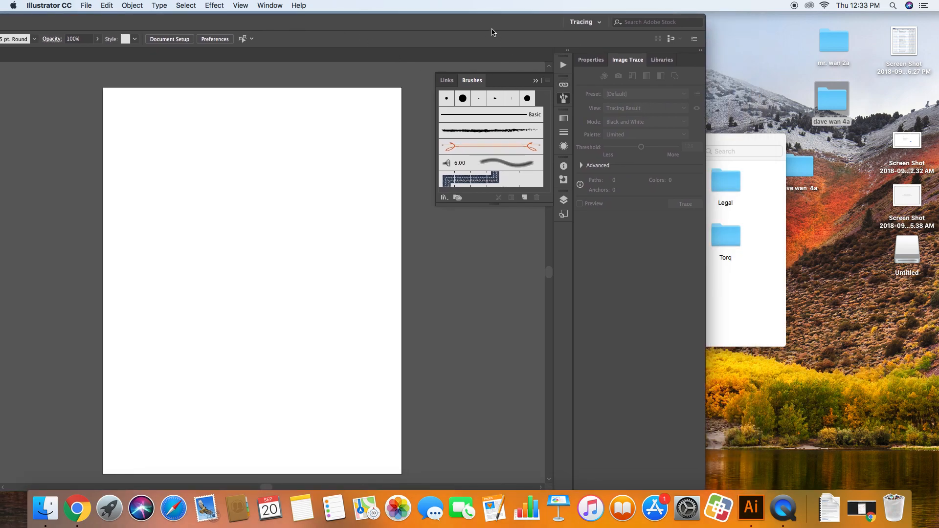
left_click_drag(489, 27, 381, 29)
left_click(736, 145)
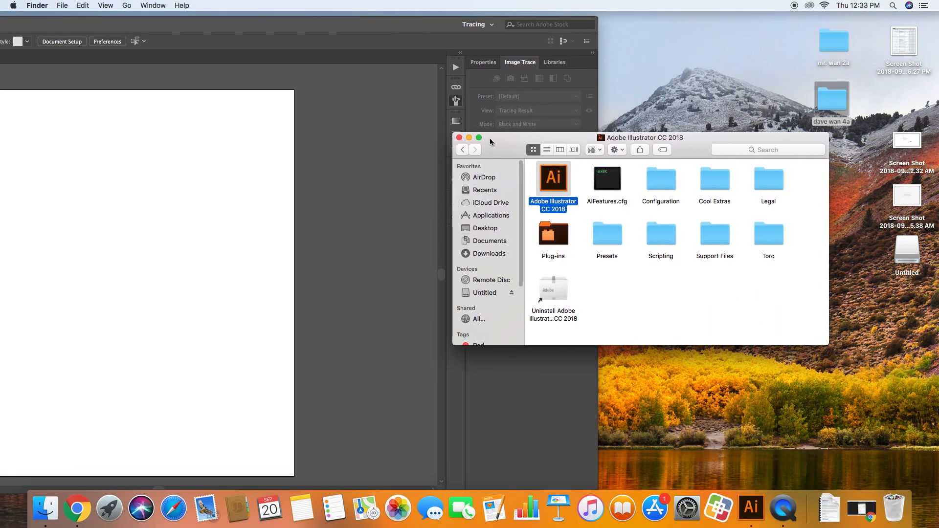
key("super+w")
Open the new 4a desktop folder and place dave019.jpg from it into the Illustrator document
double_click(798, 177)
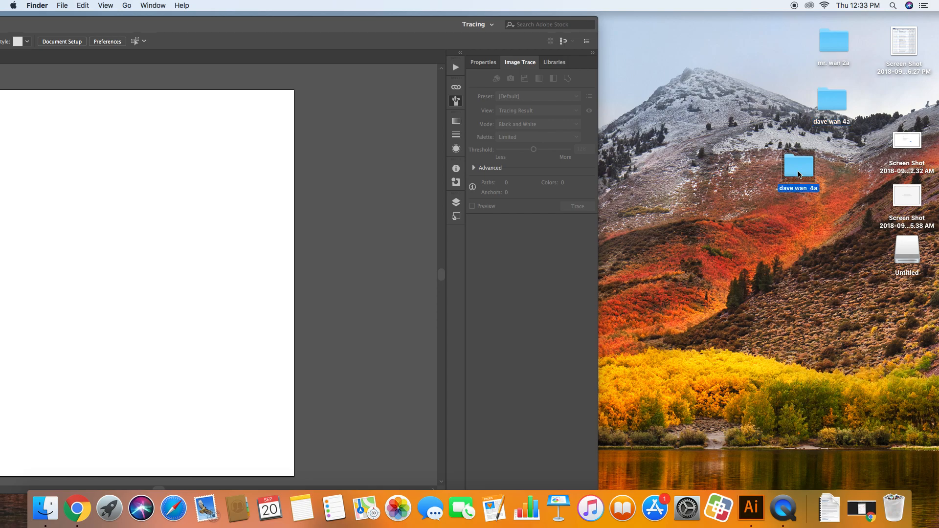
left_click_drag(533, 179, 211, 190)
left_click(387, 34)
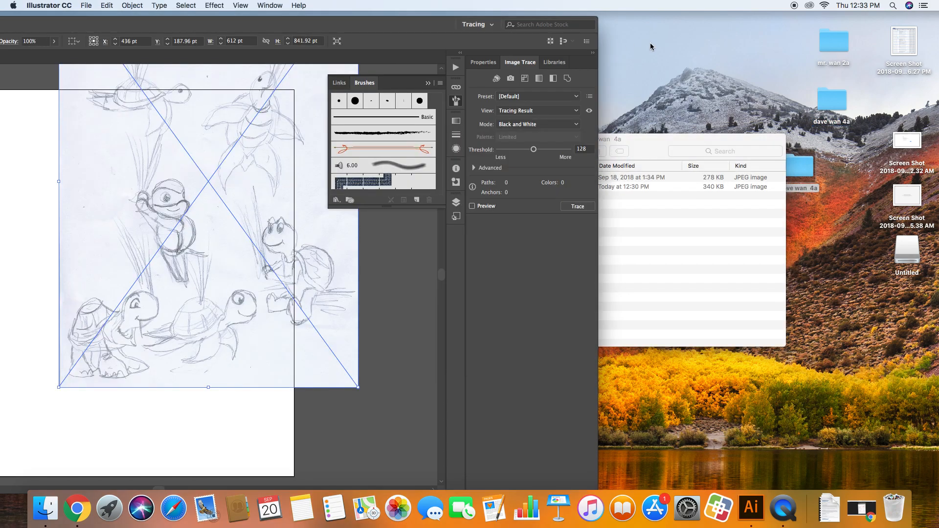
Return the Illustrator window to its full-screen position and align the placed sketch with the artboard's top edge and sides
double_click(377, 30)
mouse_move(465, 155)
left_mouse_down()
mouse_move(401, 213)
mouse_move(403, 186)
mouse_move(400, 243)
left_mouse_up()
left_click_drag(355, 28, 372, 14)
left_click(308, 116)
left_click(384, 121)
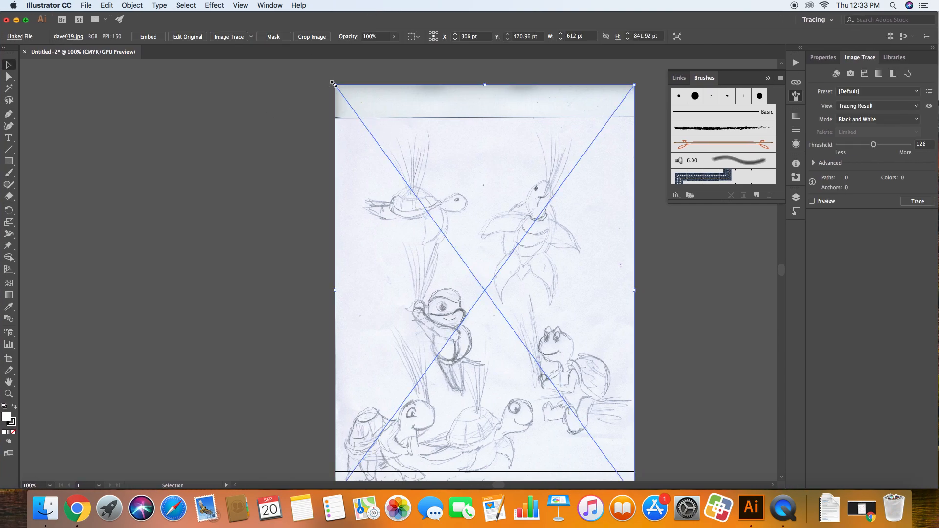
Scale the sketch proportionally to about 575 x 791 pt so it fits the artboard's height, and centre it horizontally
mouse_move(335, 85)
left_mouse_down()
mouse_move(402, 185)
mouse_move(349, 133)
mouse_move(367, 141)
mouse_move(404, 194)
mouse_move(414, 193)
mouse_move(335, 85)
left_mouse_up()
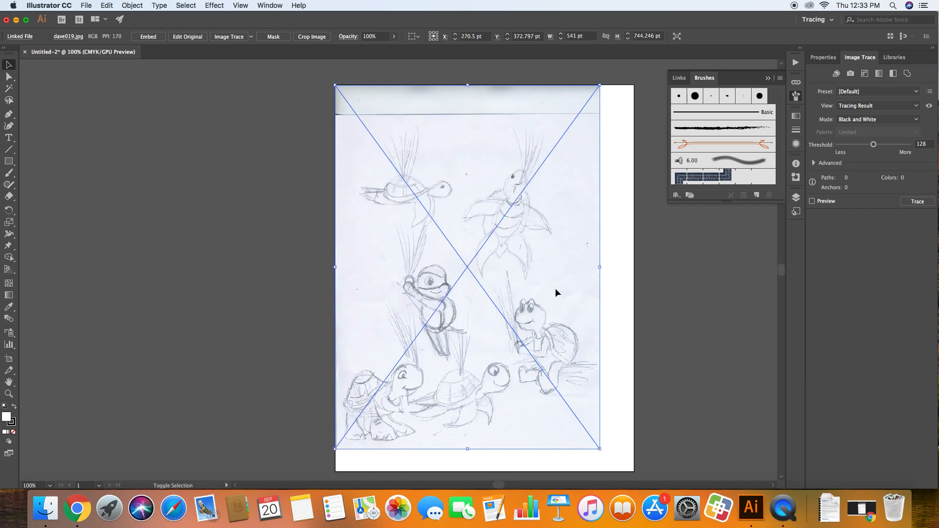
mouse_move(596, 448)
left_mouse_down()
mouse_move(656, 472)
mouse_move(617, 472)
left_mouse_up()
left_click_drag(541, 416, 550, 416)
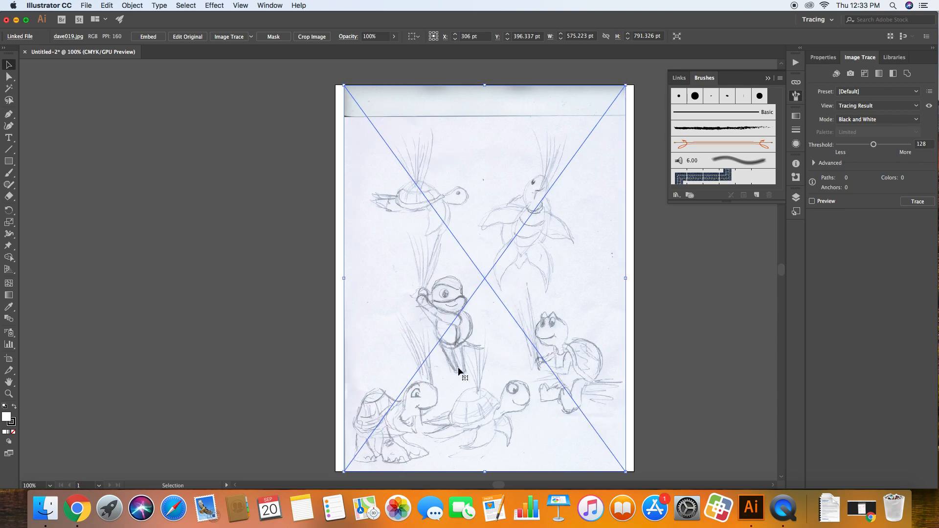
Try moving the sketch slightly above the artboard's top edge, and undo the move
left_click(303, 280)
left_click_drag(383, 189, 384, 185)
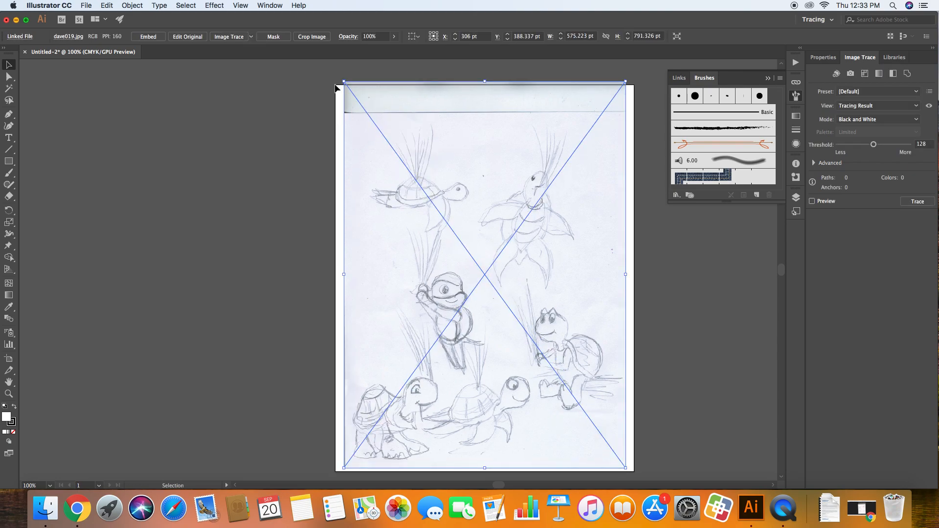
key("super+z")
Try rotating the sketch 90 degrees counterclockwise about its centre, undo each rotation, and deselect the sketch
mouse_move(339, 82)
left_mouse_down()
mouse_move(257, 325)
mouse_move(273, 430)
mouse_move(248, 430)
left_mouse_up()
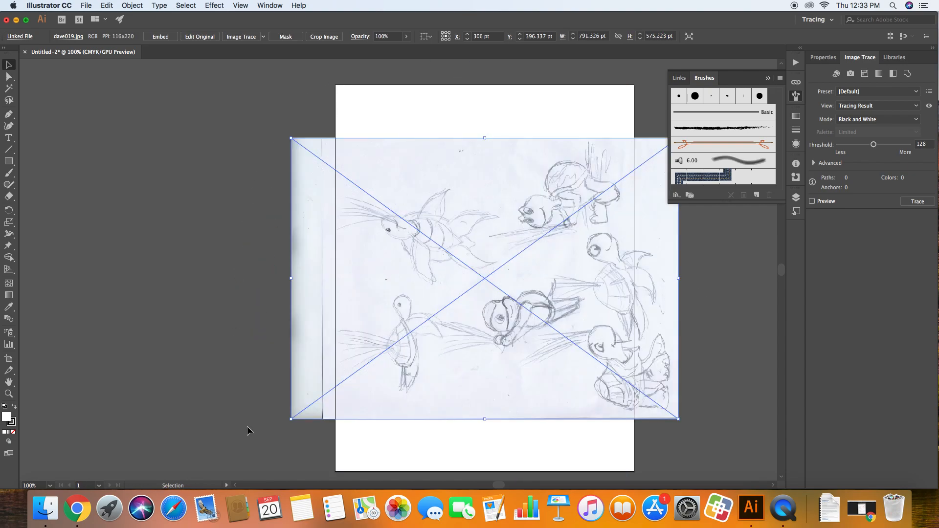
key("super+z")
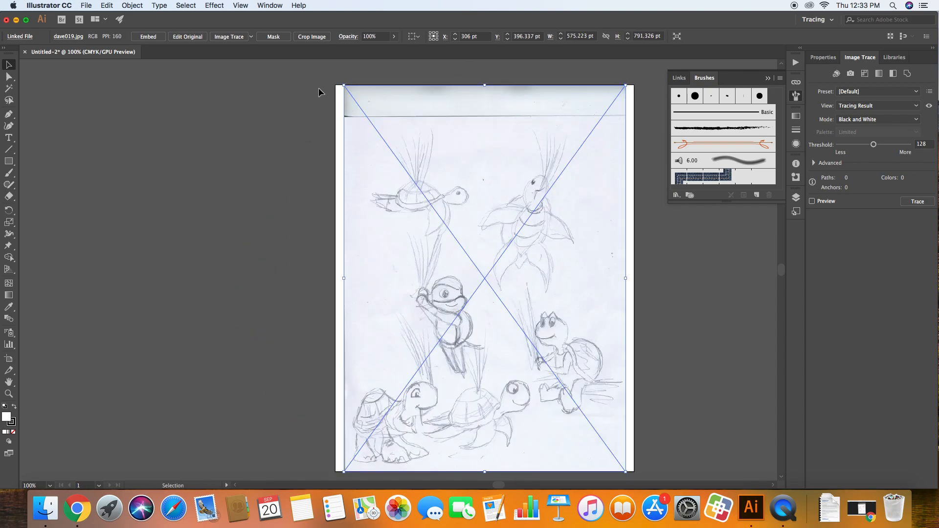
mouse_move(285, 131)
left_mouse_down()
mouse_move(237, 386)
mouse_move(220, 392)
left_mouse_up()
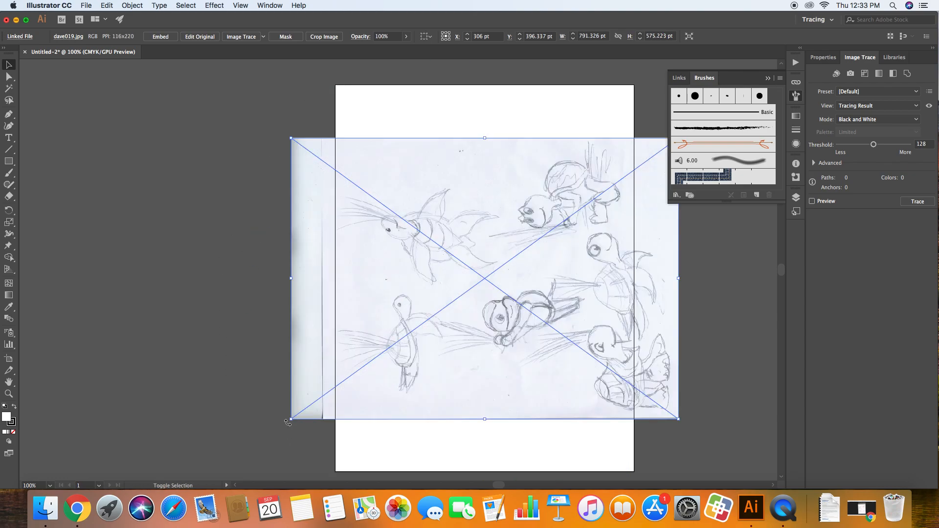
key("super+z")
key("super+z")
key("super+z")
left_click(261, 328)
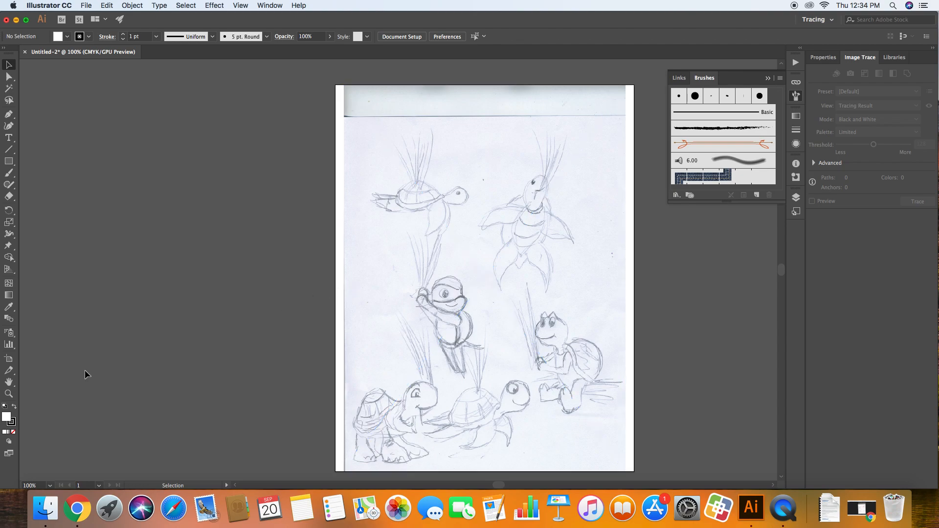
Widen the artboard on both sides of the sketch to about 934 pt with the Artboard tool
left_click(9, 360)
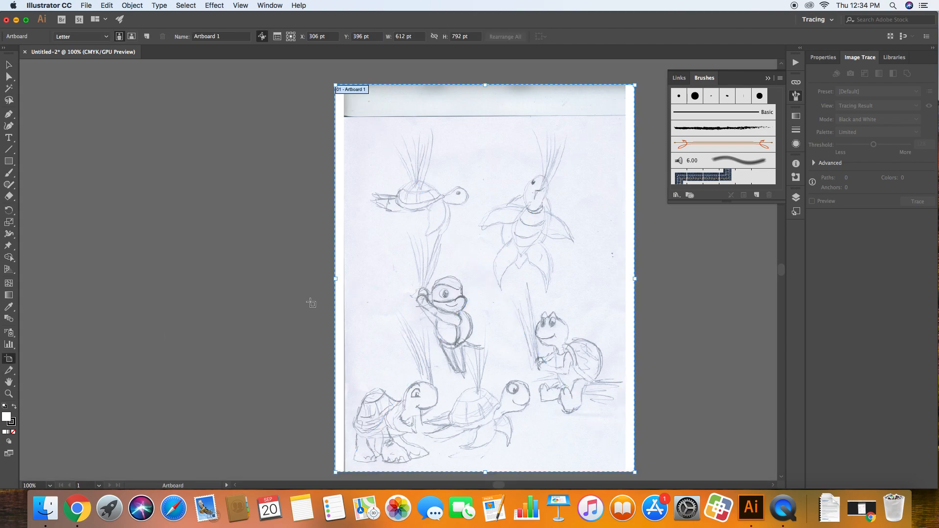
left_click_drag(337, 279, 247, 279)
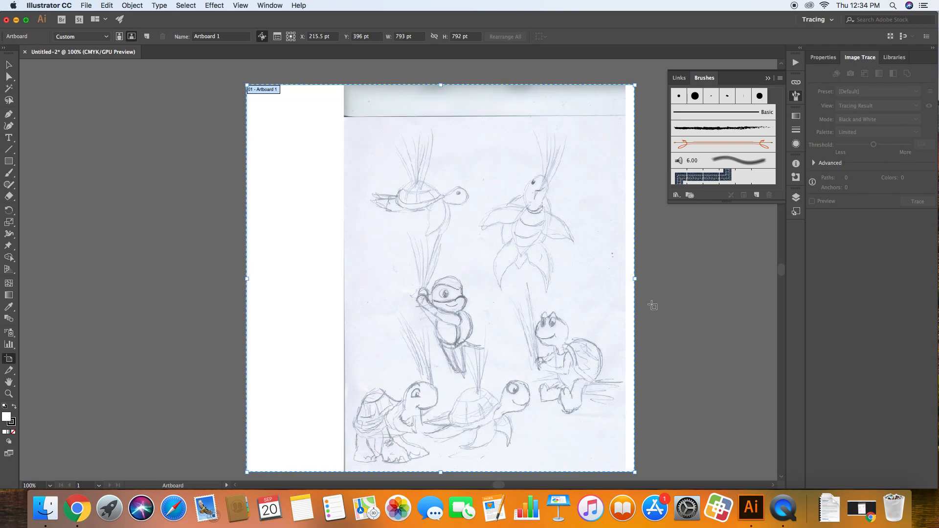
left_click_drag(635, 279, 703, 279)
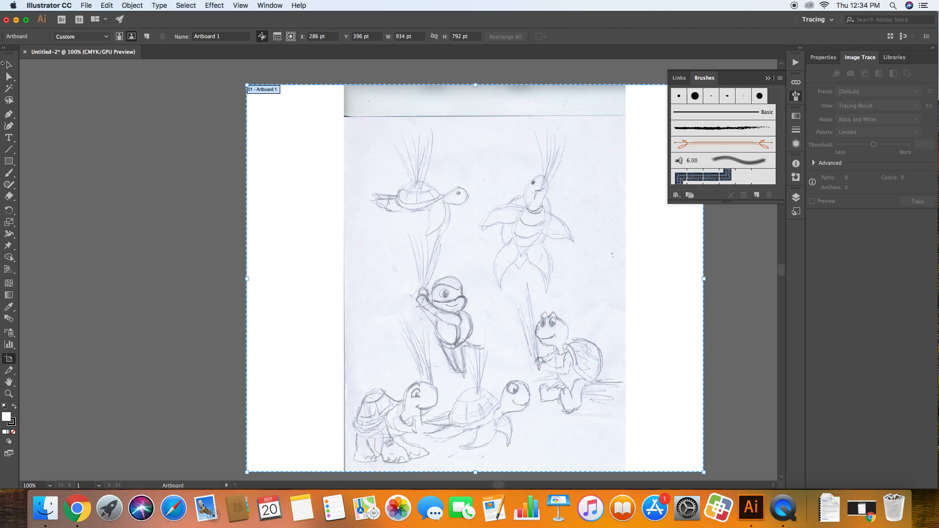
left_click(7, 64)
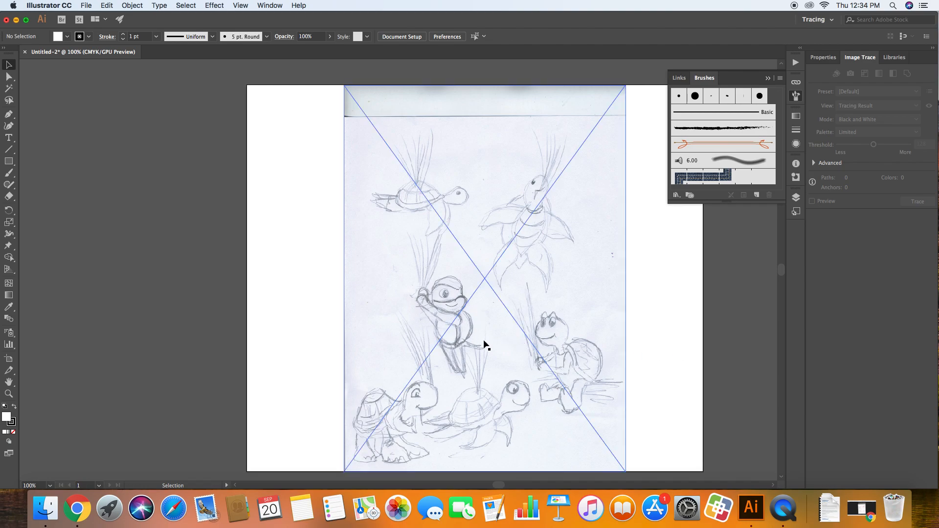
Magnify the sketch to 300% and bring the masked turtle in its middle into clear view
key("super+equal")
scroll(483, 345, "down", 5)
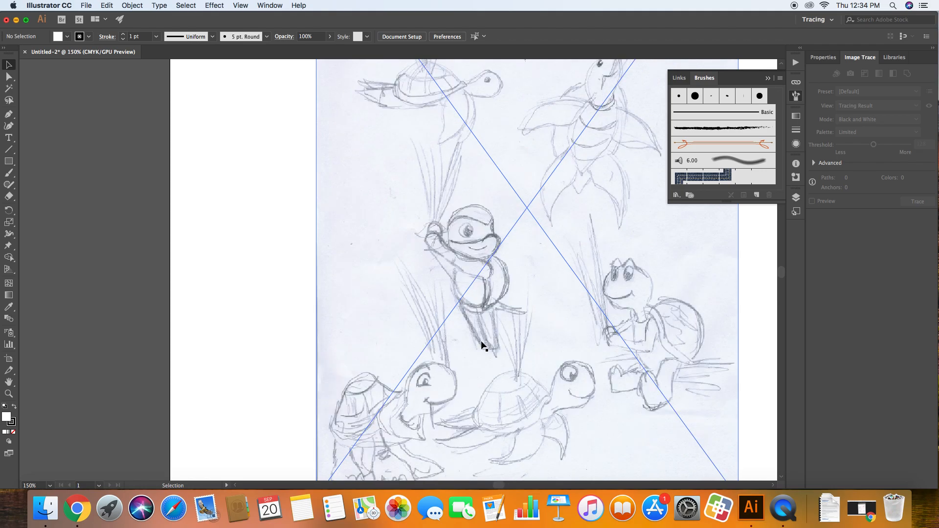
key("super+minus")
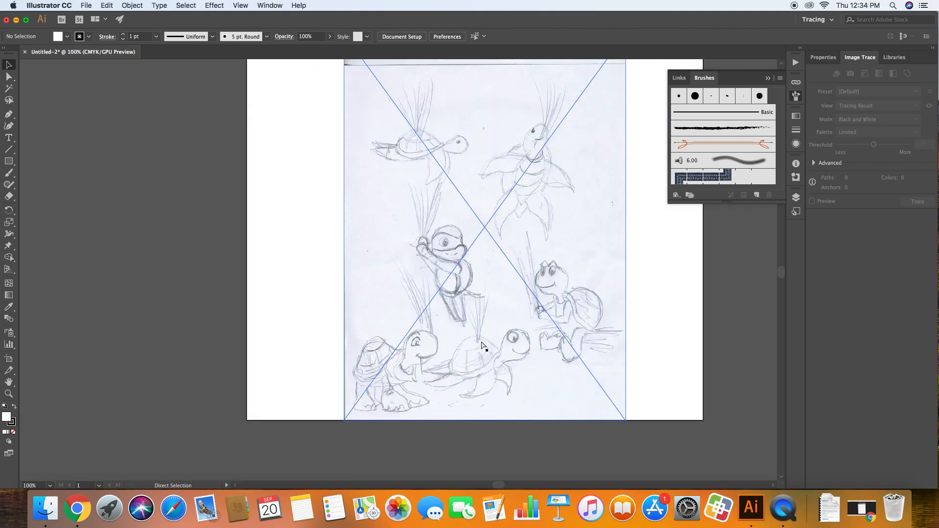
key("super+equal")
key("super+equal")
key("super+minus")
key("super+minus")
key("super+minus")
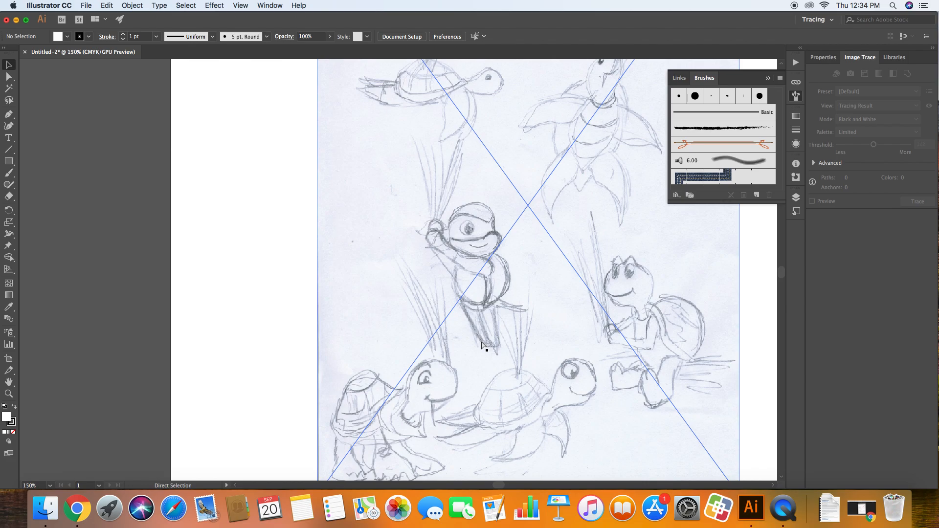
key("super+equal")
key("super+equal")
key("super+equal")
key("super+minus")
key("super+minus")
key("super+minus")
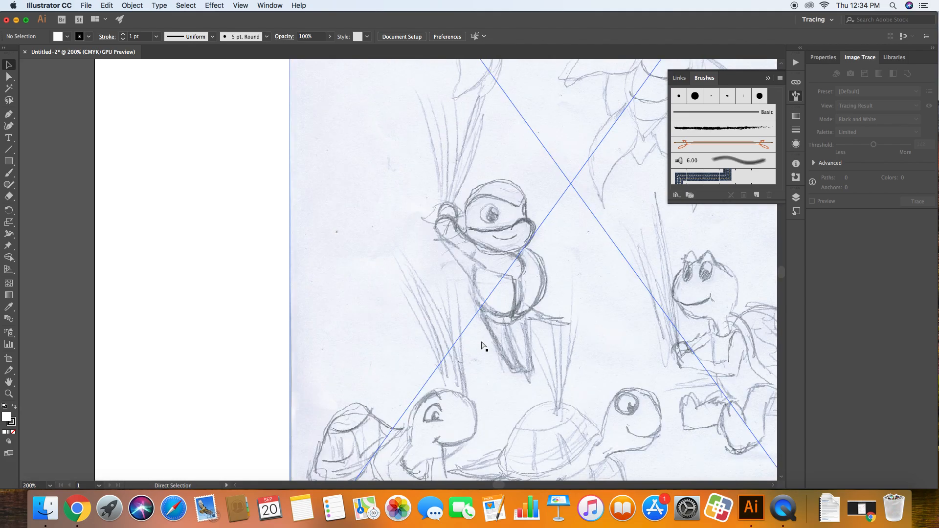
key("super+equal")
key("super+equal")
key("super+equal")
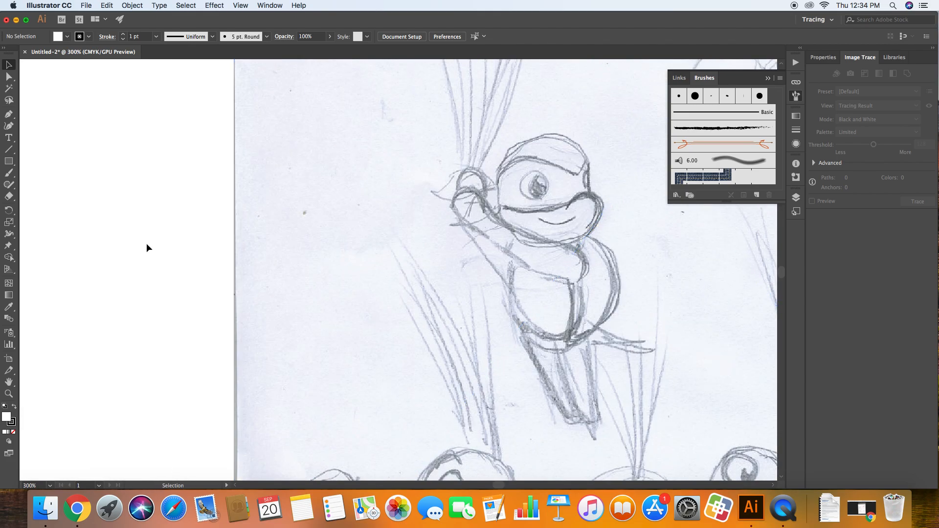
key("h")
left_click_drag(210, 323, 63, 318)
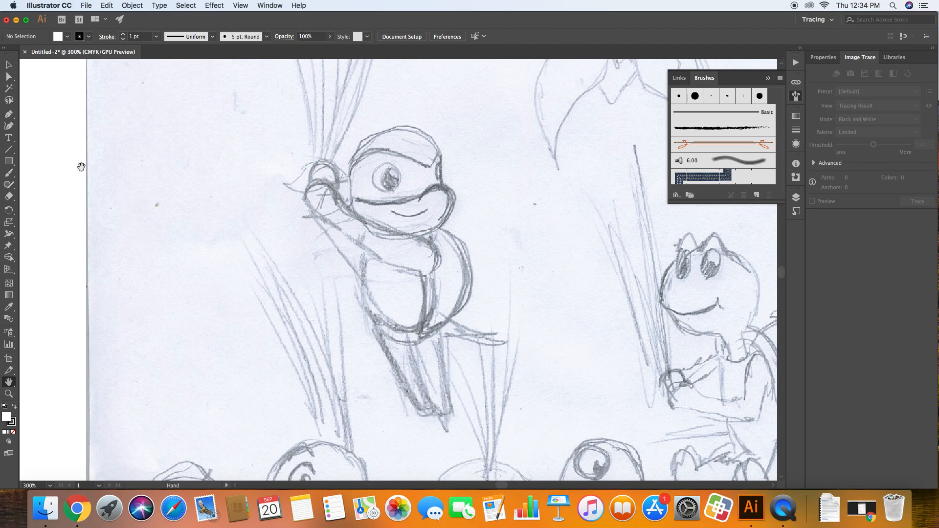
Try a 5 pt. Round Paintbrush stroke along the top of the masked turtle's head, and undo it
left_click(9, 178)
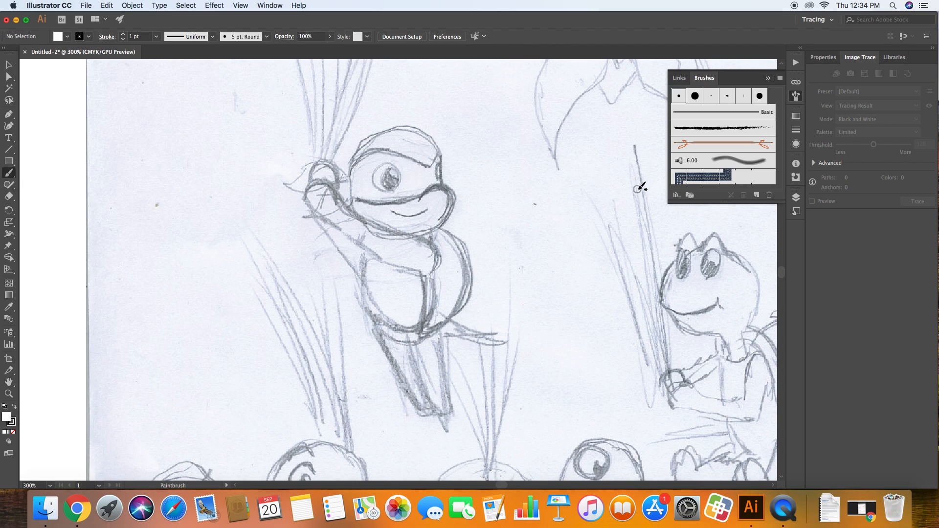
mouse_move(443, 155)
left_mouse_down()
mouse_move(429, 137)
mouse_move(389, 127)
mouse_move(358, 138)
left_mouse_up()
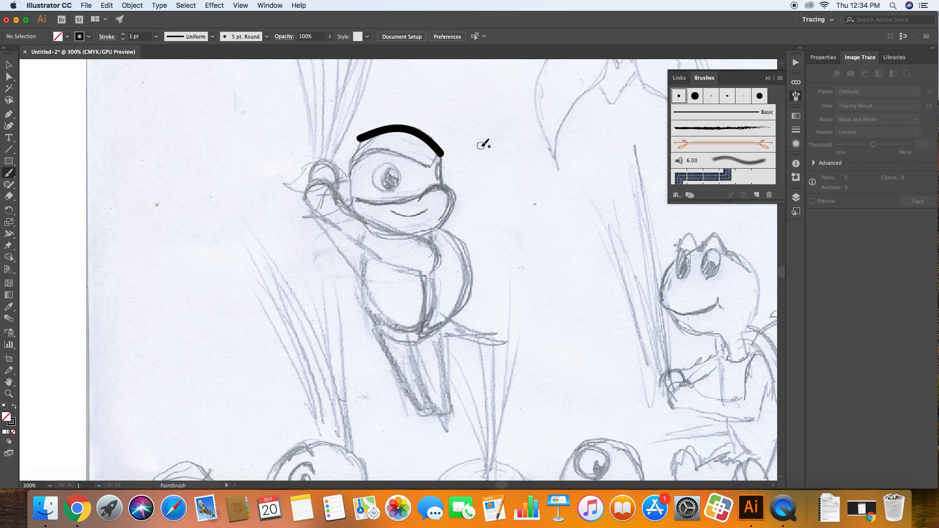
key("super+z")
key("super+z")
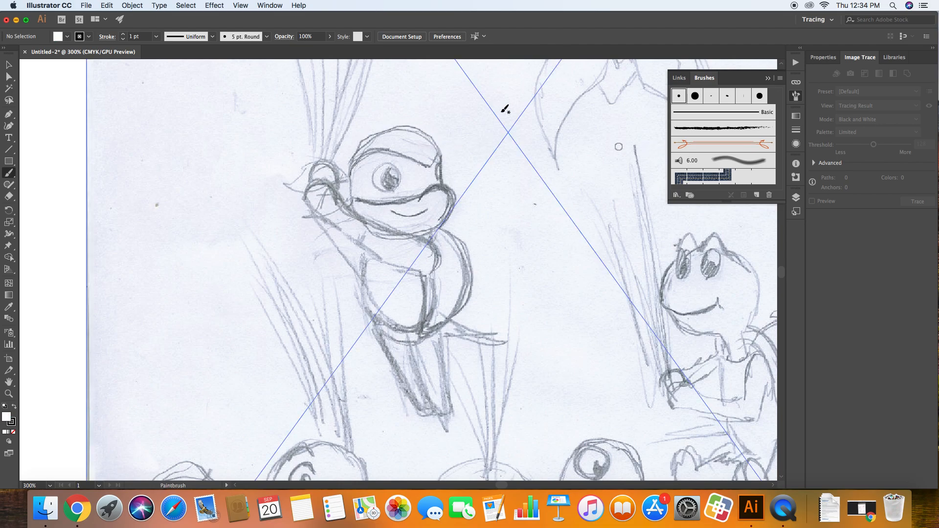
Try thinner stroke weights of 0.5 pt and 0.25 pt with test brush strokes, undoing the strokes
left_click(267, 39)
left_click(267, 39)
left_click(123, 35)
left_click_drag(229, 122, 381, 140)
left_click(233, 94, "super")
key("super+z")
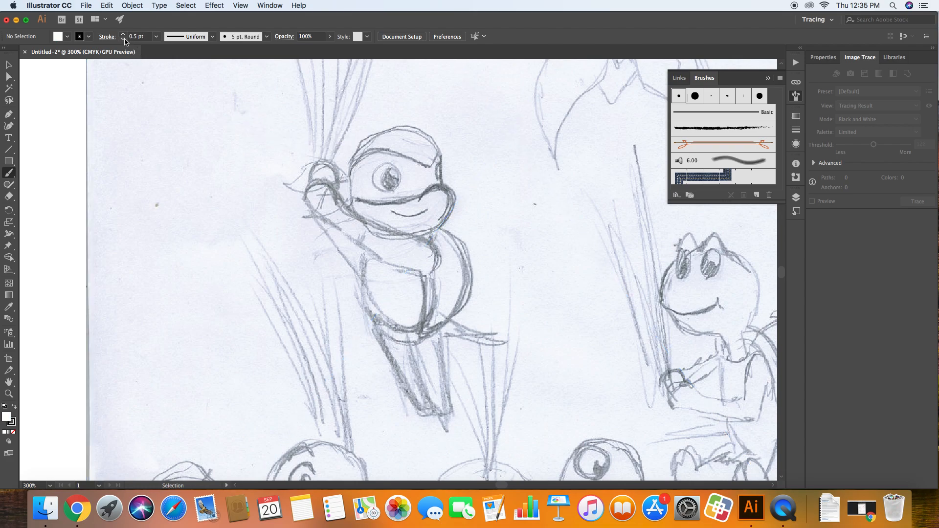
left_click(123, 39)
left_click_drag(180, 94, 316, 101)
key("super+z")
Trace the masked turtle's head outline, mask edges and chin with the 3 pt. Oval brush at 1 pt stroke
left_click(266, 37)
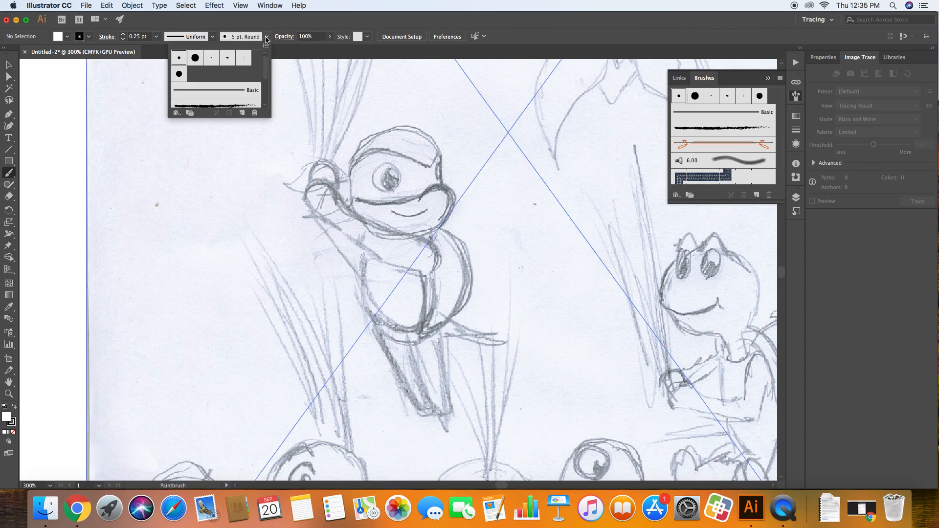
left_click(215, 60)
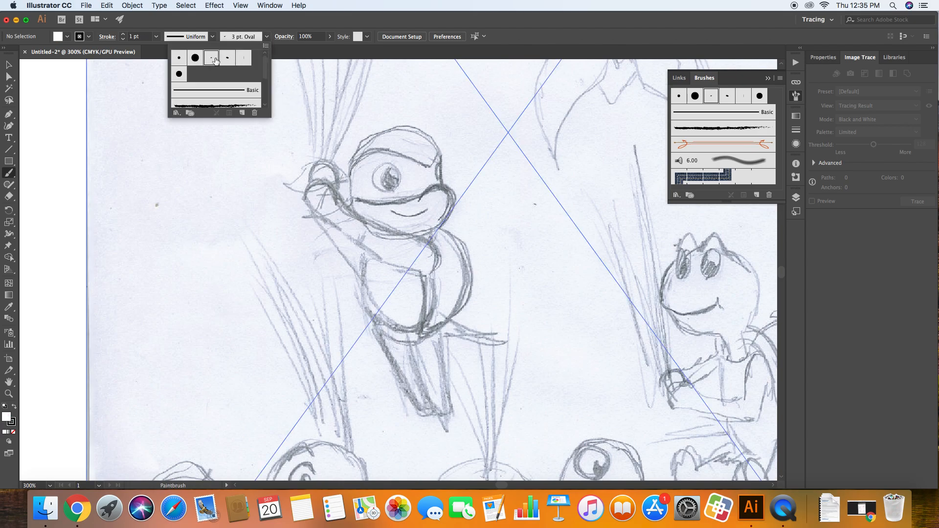
mouse_move(205, 136)
left_mouse_down()
mouse_move(335, 120)
mouse_move(401, 152)
mouse_move(438, 152)
mouse_move(430, 166)
mouse_move(383, 151)
mouse_move(348, 171)
left_mouse_up()
mouse_move(443, 145)
left_mouse_down()
mouse_move(424, 127)
mouse_move(373, 131)
mouse_move(347, 172)
left_mouse_up()
left_click_drag(444, 147, 451, 194)
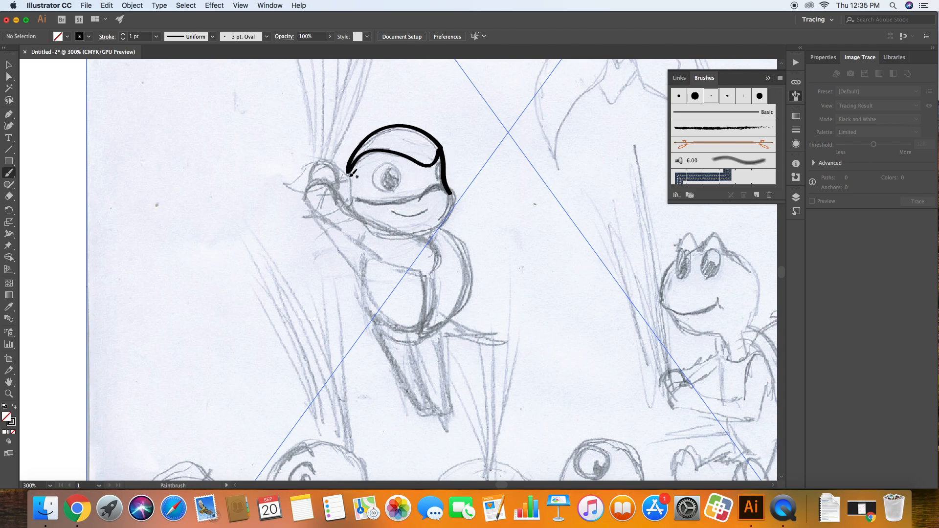
mouse_move(348, 171)
left_mouse_down()
mouse_move(363, 221)
mouse_move(365, 199)
mouse_move(455, 191)
mouse_move(455, 208)
mouse_move(414, 233)
left_mouse_up()
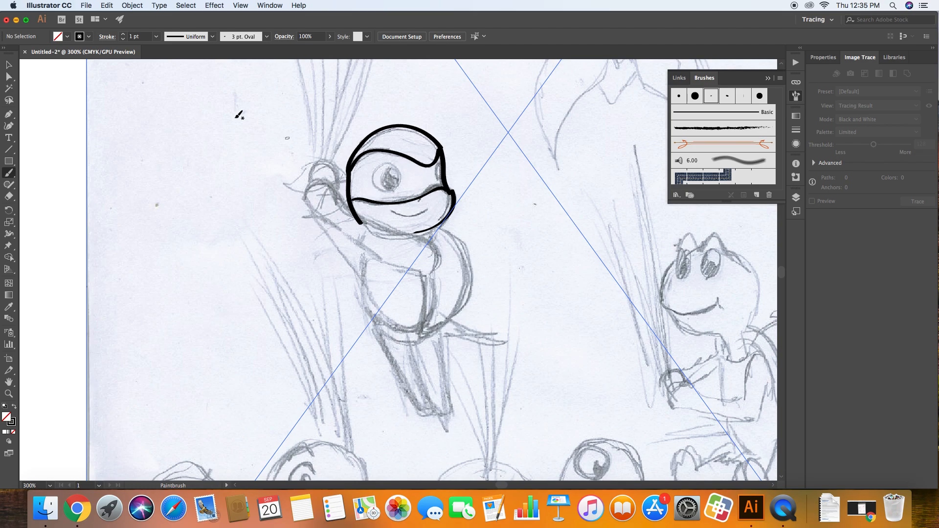
Try the Pen tool by plotting a looping curved path around the upper-left area beside the turtle's head
left_click(8, 127)
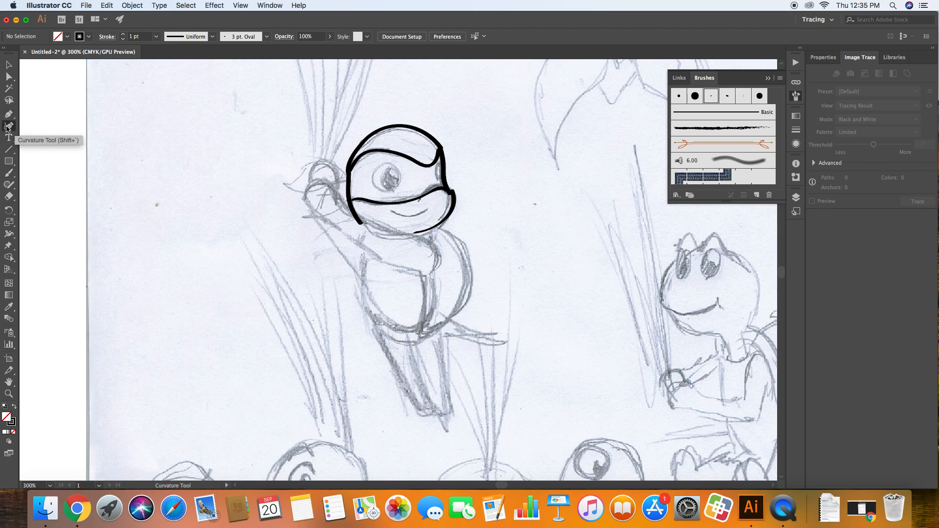
left_click(9, 114)
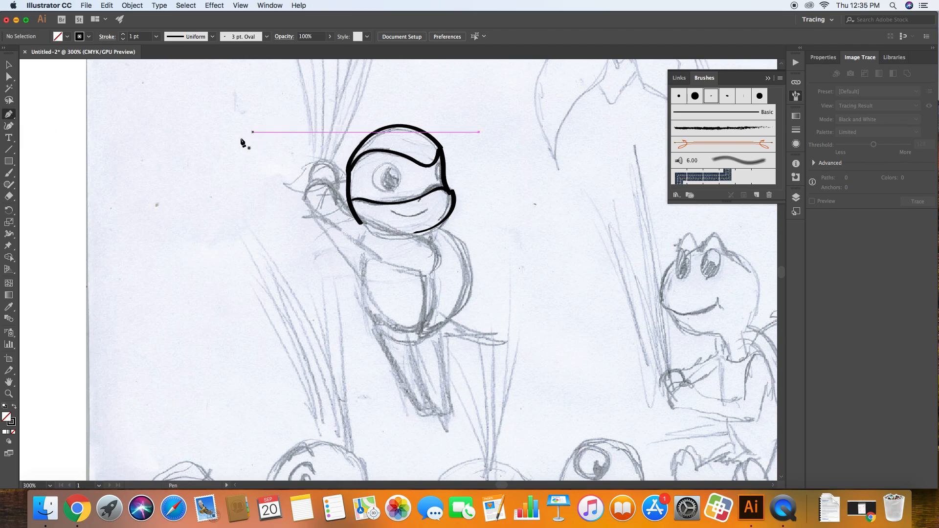
left_click(175, 132)
left_click_drag(311, 96, 370, 134)
left_click_drag(244, 169, 179, 168)
left_click_drag(191, 221, 238, 245)
left_click_drag(270, 190, 243, 176)
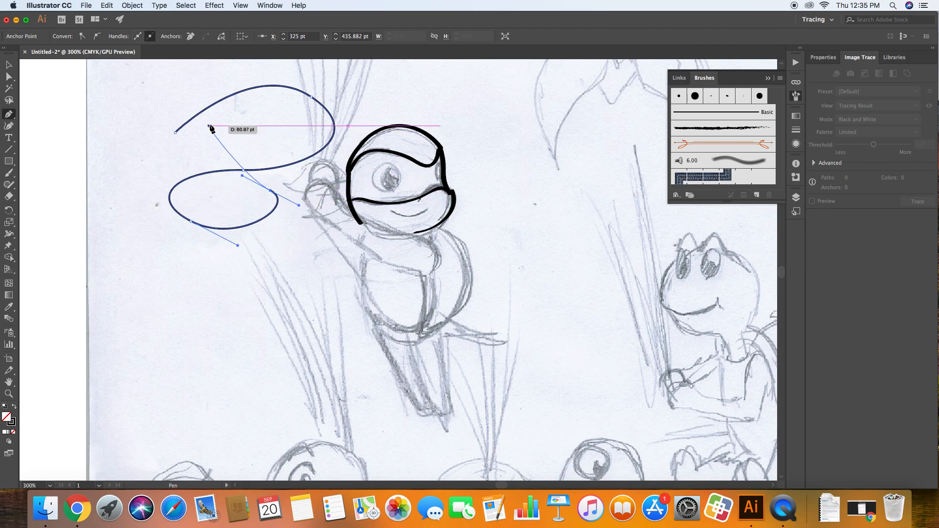
left_click_drag(266, 110, 309, 112)
left_click_drag(383, 86, 448, 125)
mouse_move(498, 99)
left_mouse_down()
mouse_move(499, 84)
mouse_move(502, 110)
left_mouse_up()
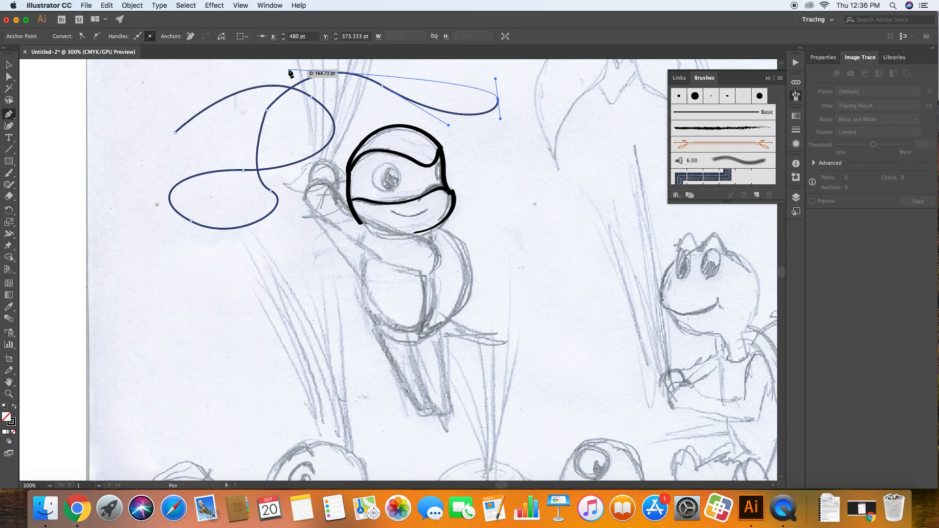
left_click_drag(292, 62, 266, 83)
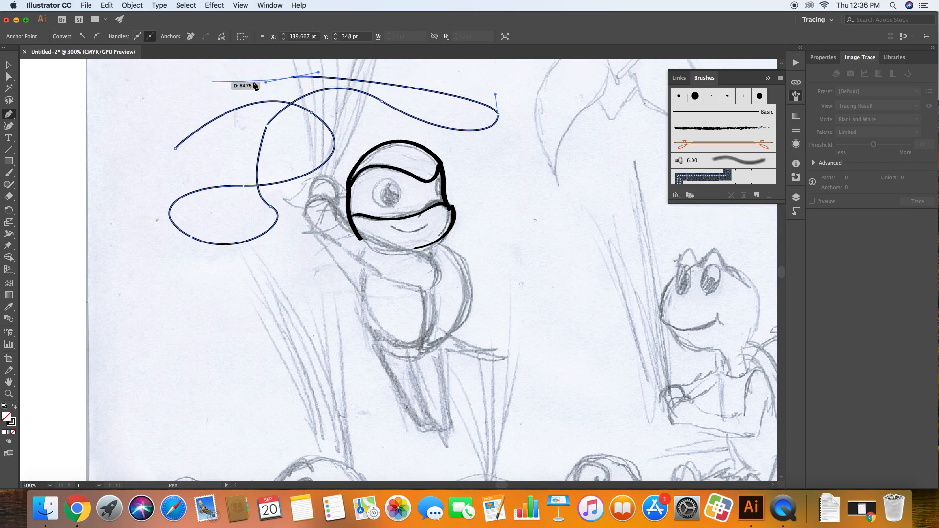
left_click(101, 77)
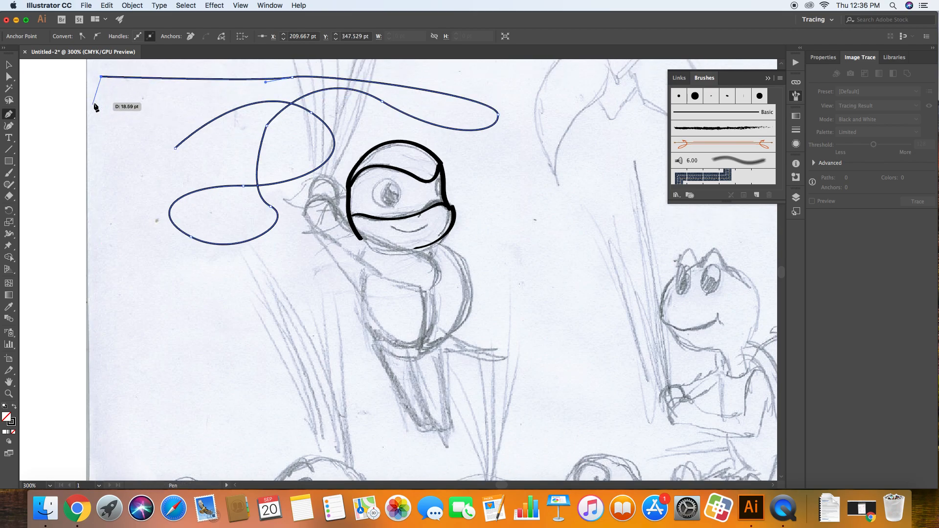
Delete the looping test path drawn with the Pen tool
left_click(11, 65)
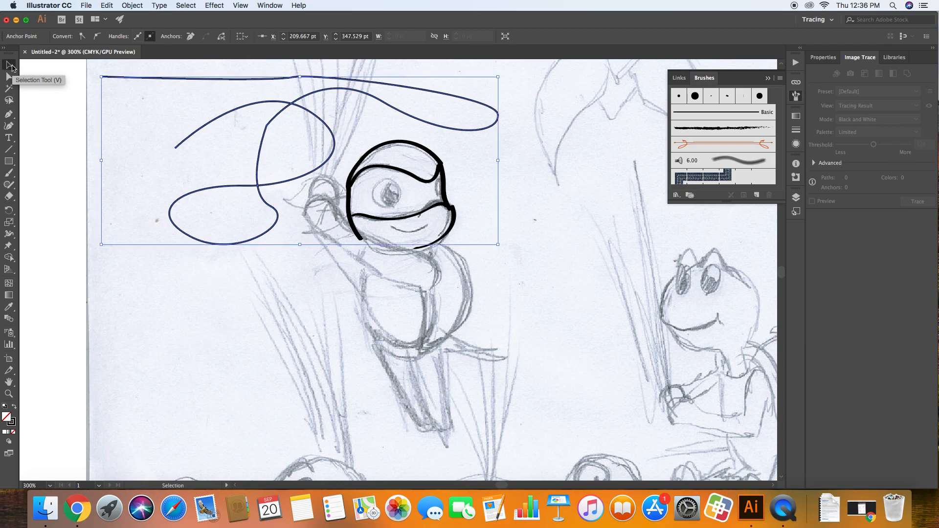
key("Delete")
key("Delete")
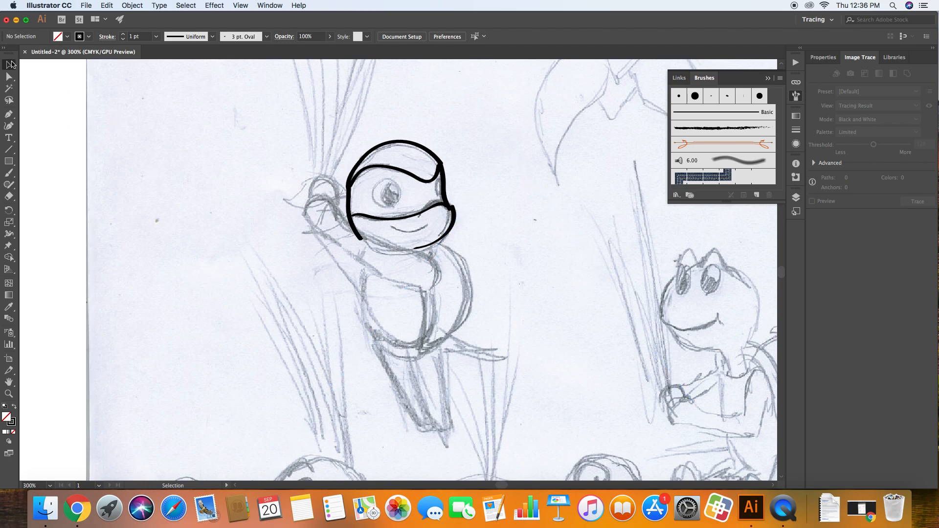
Try deleting the stroke along the top of the turtle's head, and undo the deletion
left_click(10, 65)
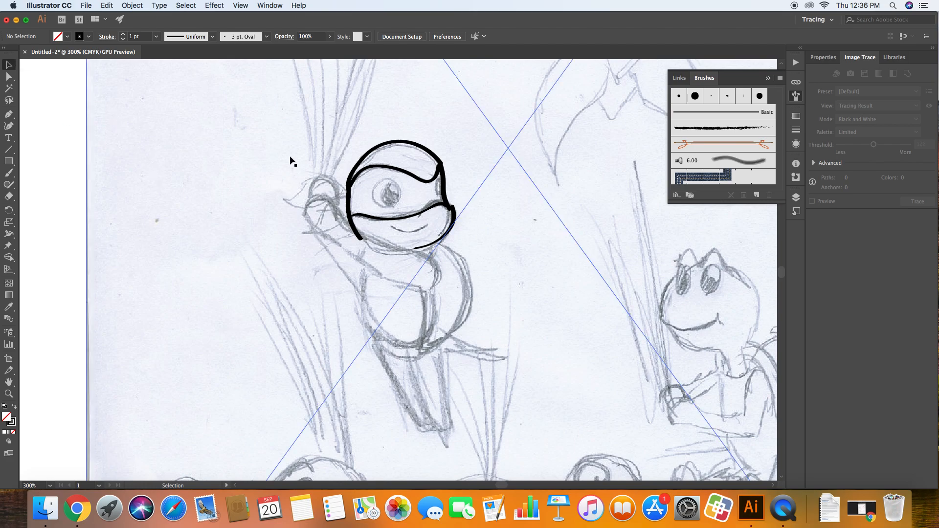
left_click(364, 159)
key("Delete")
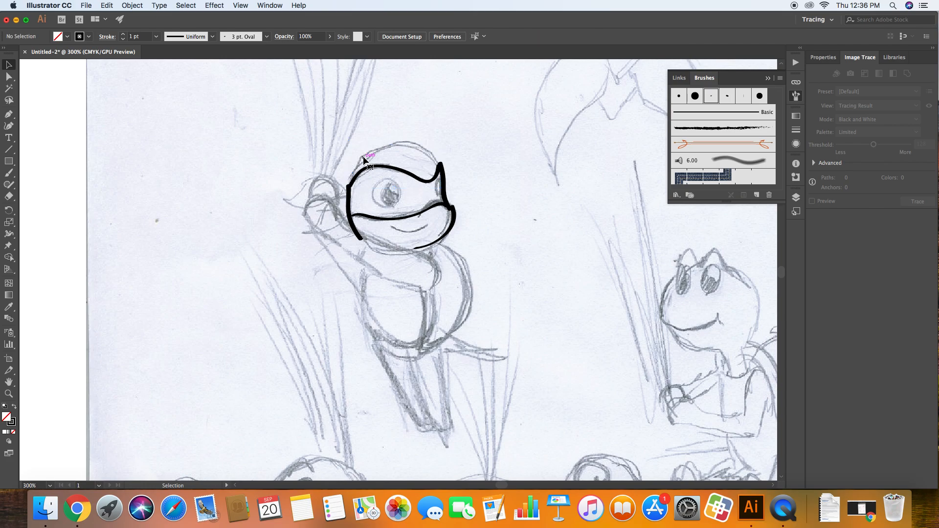
key("super+z")
Try erasing the top of the head outline with the Eraser, then undo it and clear the selection
left_click(9, 196)
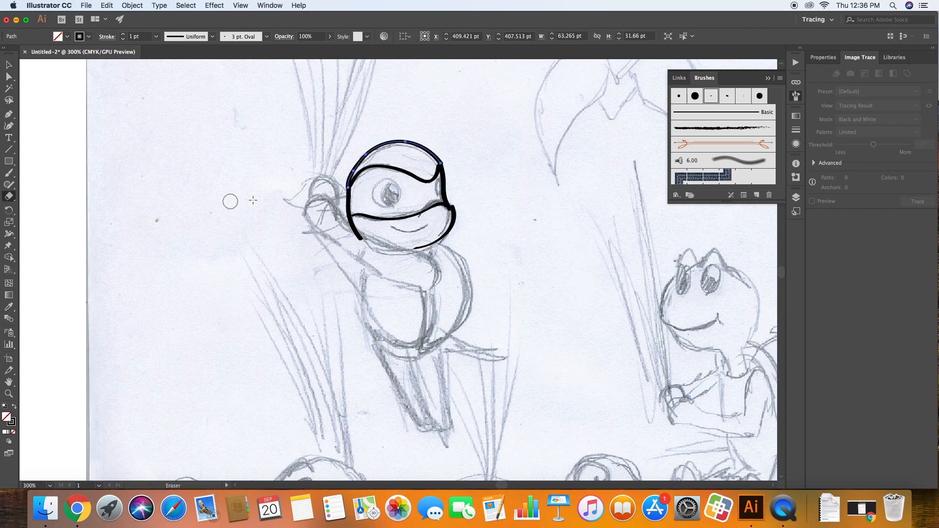
mouse_move(367, 150)
left_mouse_down()
mouse_move(411, 142)
mouse_move(438, 156)
left_mouse_up()
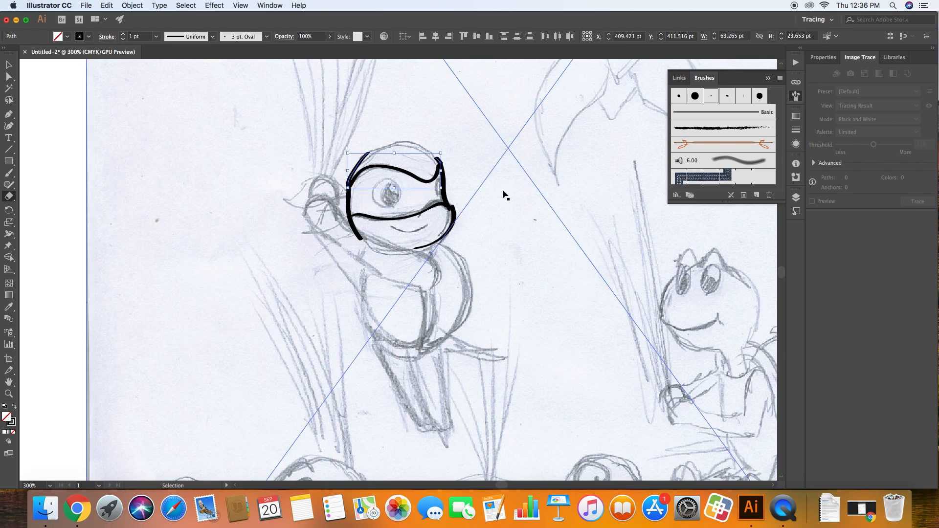
key("super+z")
key("v")
left_click(72, 112)
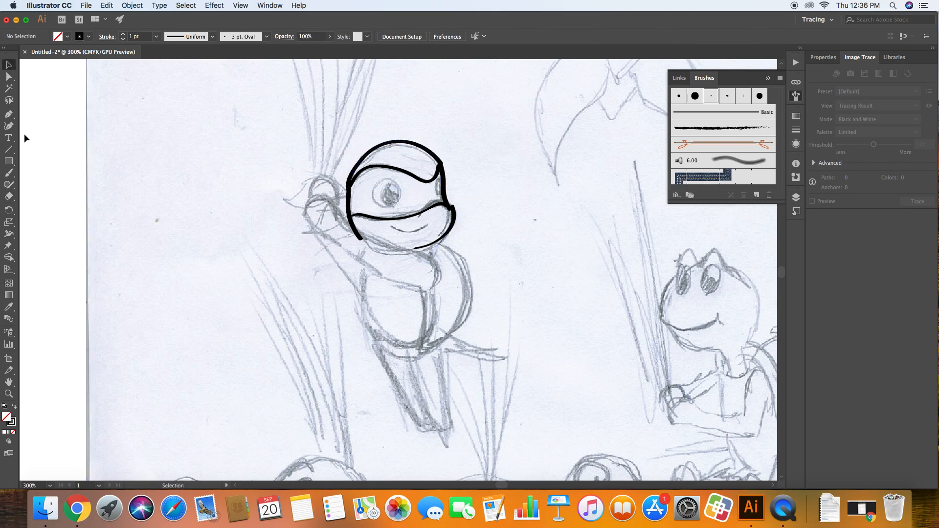
Draw a circle about 21.3 pt across with the Ellipse tool and align it over the sketched eye
left_click_drag(9, 161, 45, 186)
left_click_drag(369, 178, 400, 210)
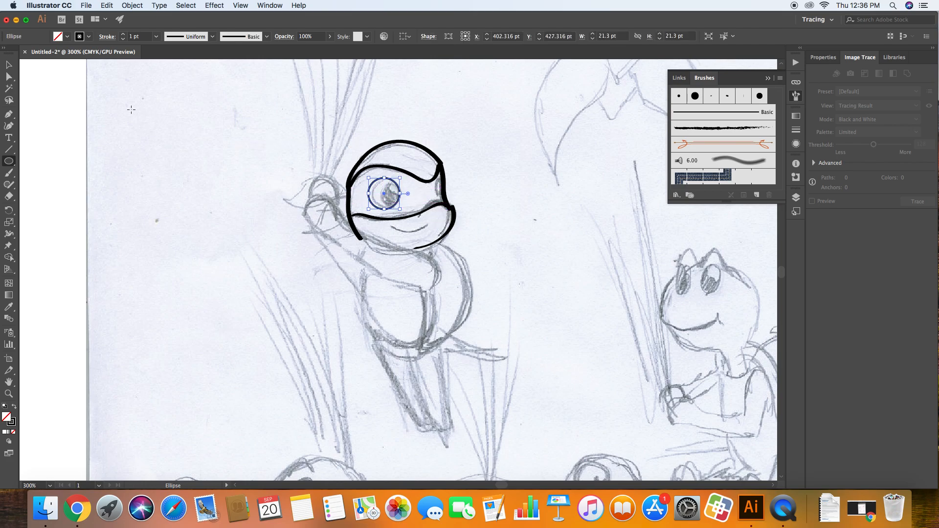
key("v")
left_click(273, 153)
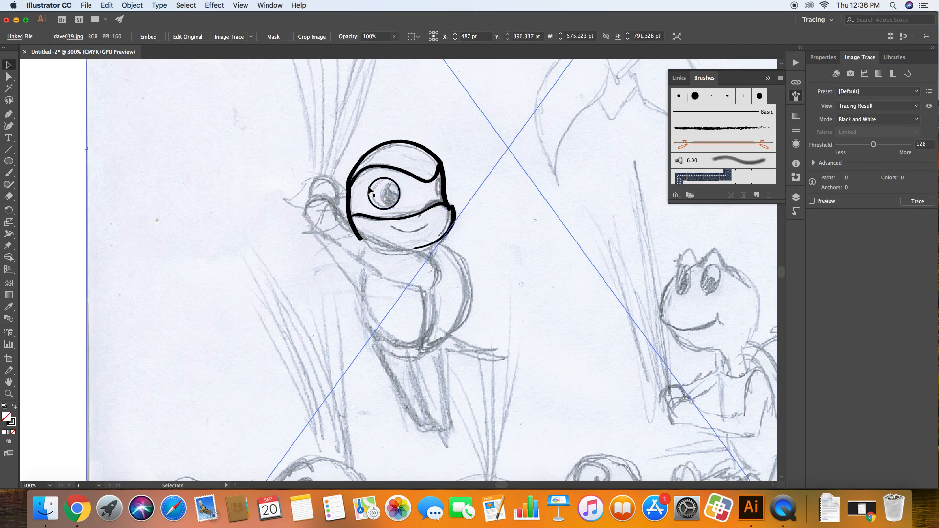
left_click_drag(370, 190, 373, 191)
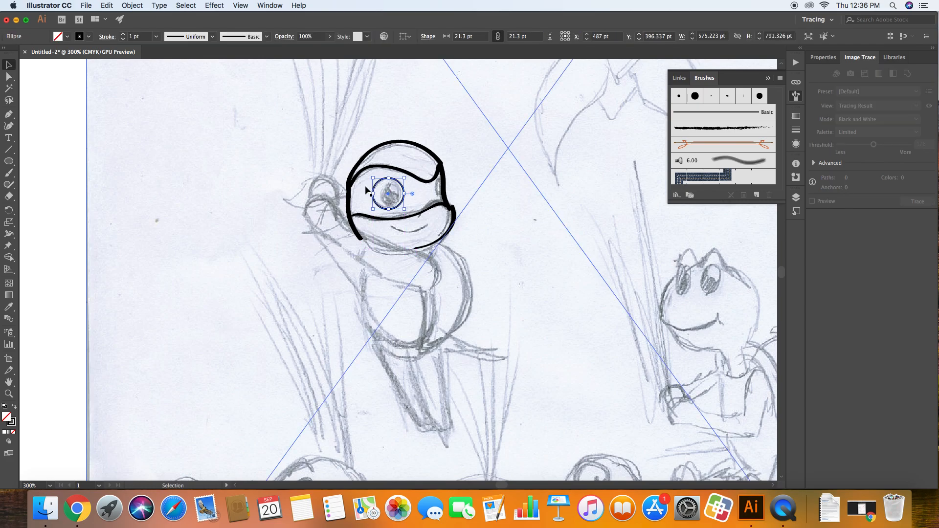
left_click(147, 155)
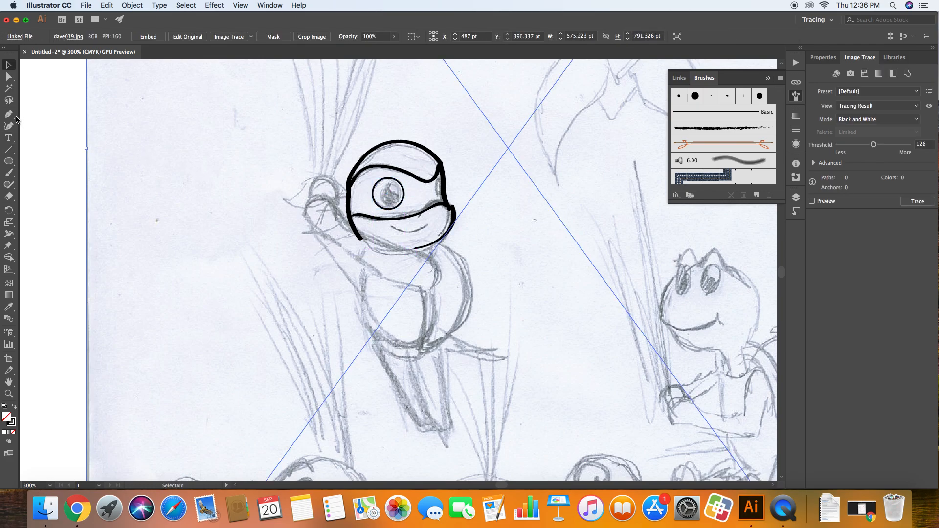
Trace the turtle's pupil, the far eye at the mask's edge and the smile with the 3 pt. Oval brush
left_click(9, 173)
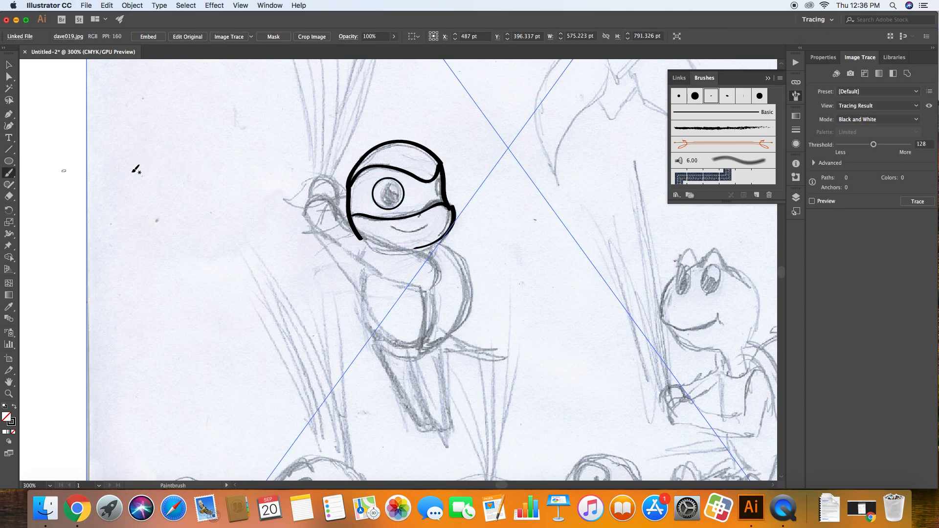
mouse_move(394, 206)
left_mouse_down()
mouse_move(405, 194)
mouse_move(400, 177)
mouse_move(387, 202)
mouse_move(394, 208)
left_mouse_up()
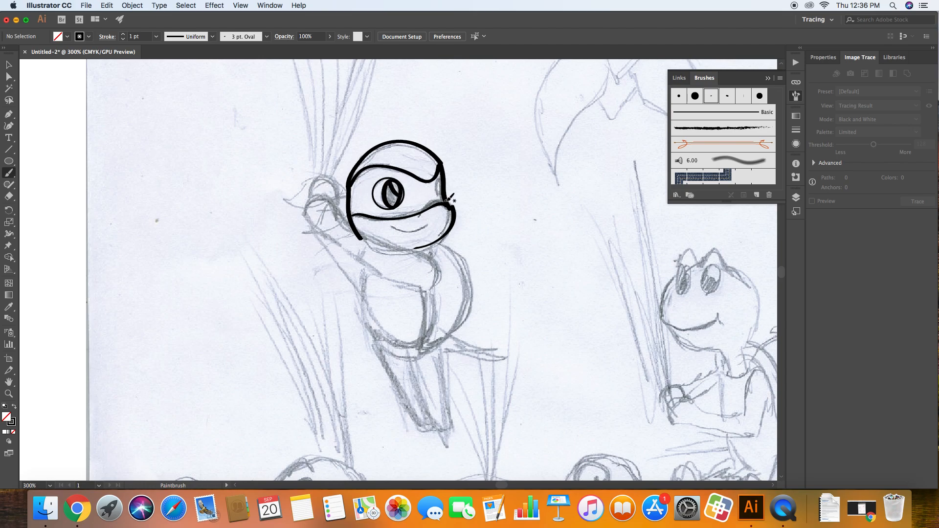
left_click_drag(445, 196, 441, 185)
mouse_move(430, 224)
left_mouse_down()
mouse_move(417, 232)
mouse_move(430, 224)
left_mouse_up()
Trace the turtle's raised arm, hand and curved shell with the 3 pt. Oval brush
mouse_move(419, 294)
left_mouse_down()
mouse_move(440, 280)
mouse_move(440, 263)
mouse_move(419, 247)
mouse_move(353, 229)
left_mouse_up()
mouse_move(420, 292)
left_mouse_down()
mouse_move(341, 249)
mouse_move(306, 212)
mouse_move(320, 194)
mouse_move(343, 206)
mouse_move(351, 224)
left_mouse_up()
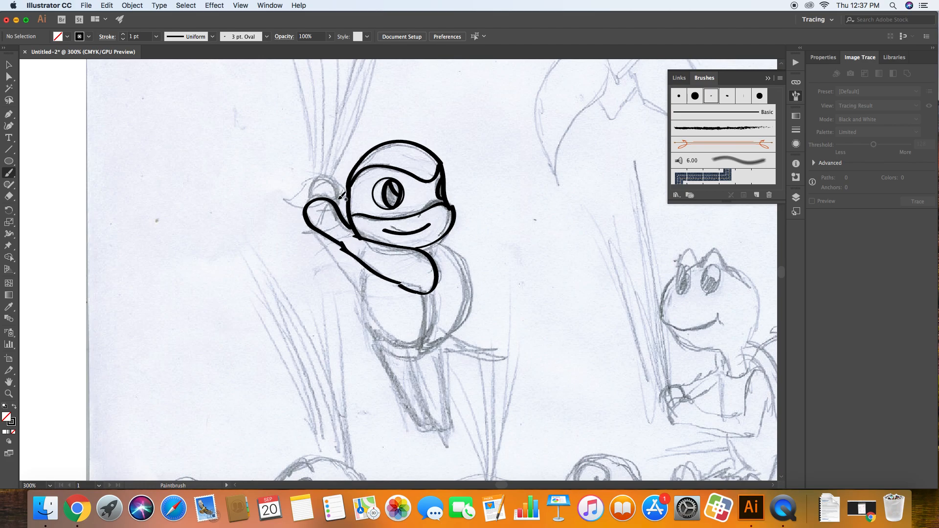
mouse_move(341, 199)
left_mouse_down()
mouse_move(343, 177)
mouse_move(319, 173)
mouse_move(313, 199)
left_mouse_up()
mouse_move(425, 292)
left_mouse_down()
mouse_move(420, 353)
mouse_move(453, 333)
mouse_move(473, 299)
mouse_move(469, 260)
mouse_move(434, 236)
left_mouse_up()
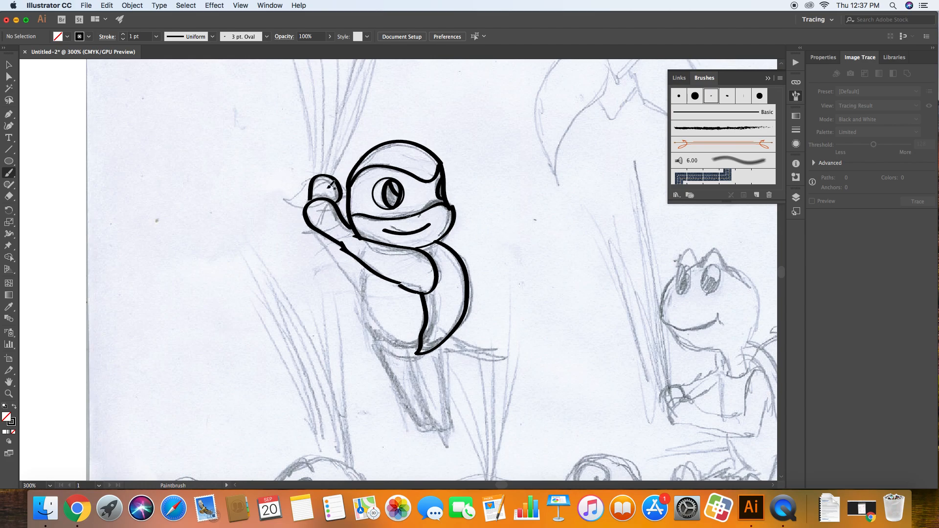
Delete the scanned sketch image from behind the traced turtle, keeping only the brush outlines
left_click(9, 64)
left_click(198, 136)
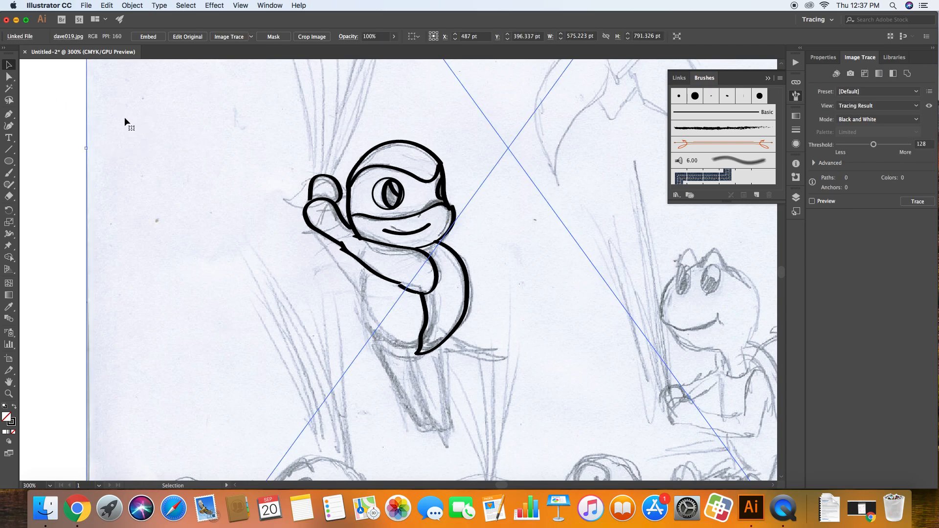
left_click(439, 204)
left_click(66, 148)
left_click(184, 146)
key("Delete")
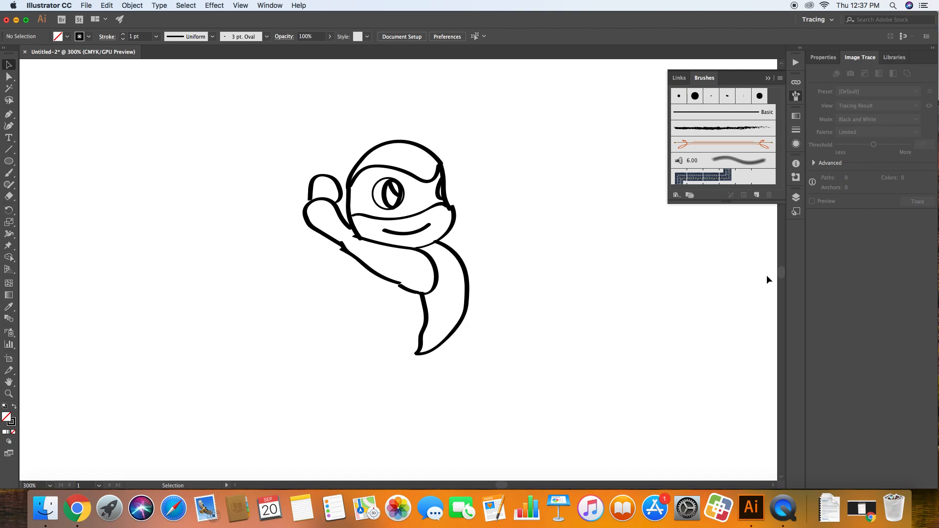
Rename the traced drawing's layer as outline and lock it
left_click(796, 198)
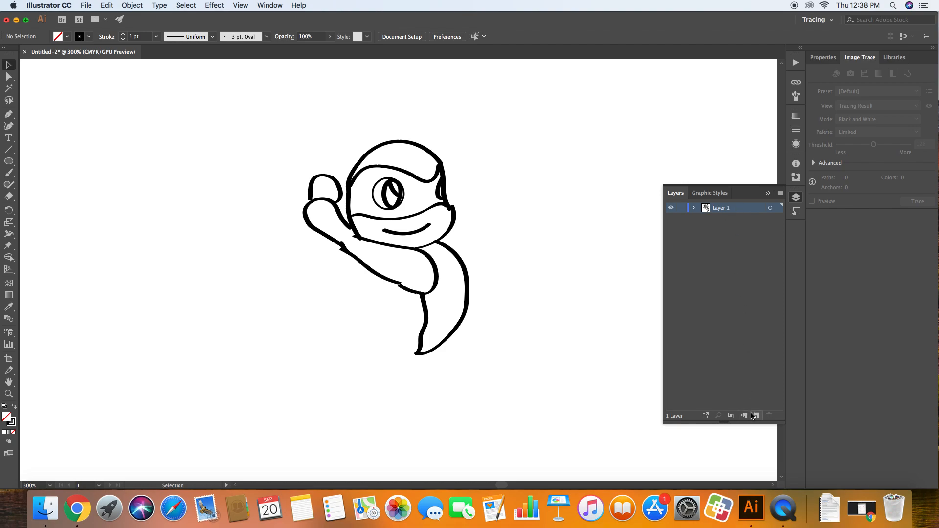
double_click(720, 209)
type("outline")
key("Return")
left_click(681, 209)
Add a new layer named color and place it beneath the outline layer
left_click(9, 173)
left_click(757, 416)
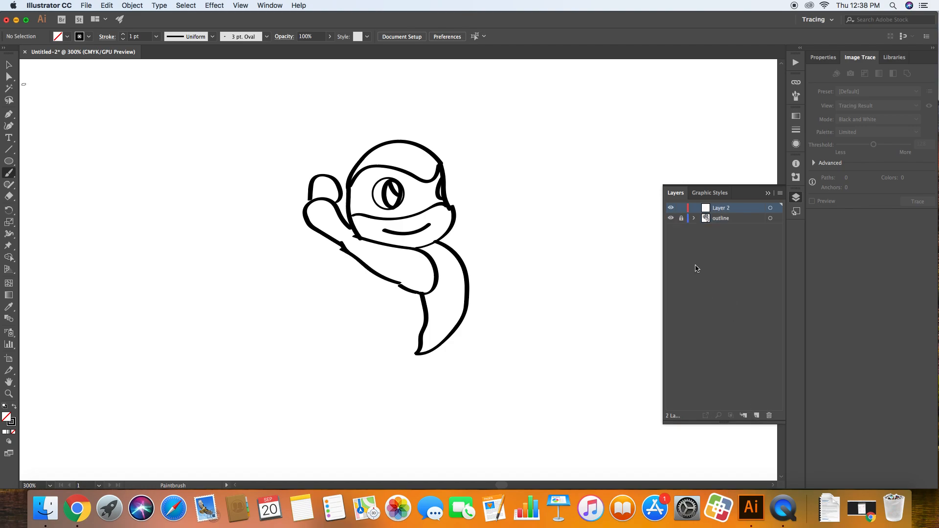
double_click(722, 219)
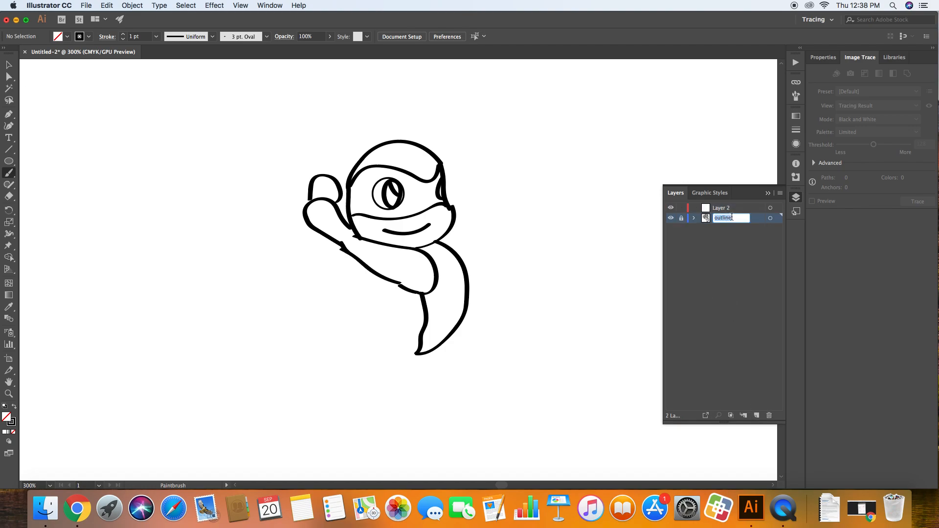
double_click(725, 208)
type("color")
key("Return")
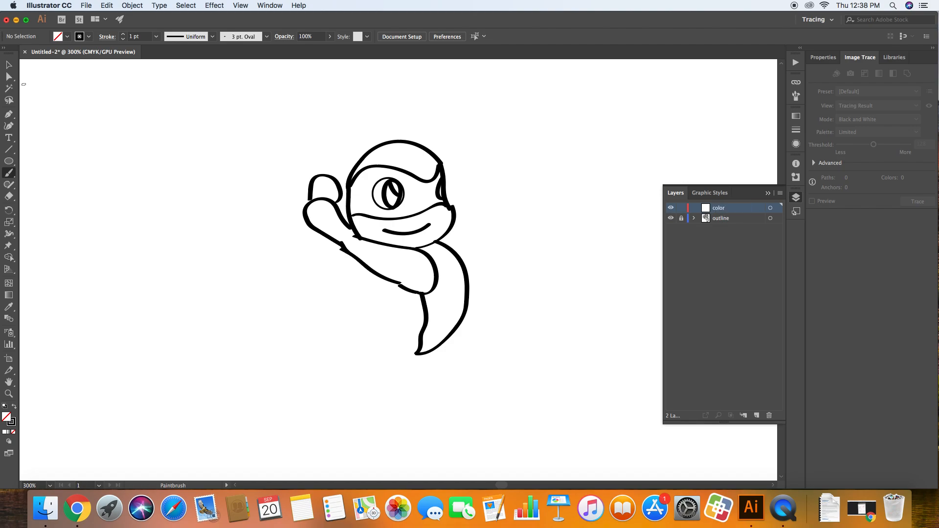
mouse_move(724, 218)
left_mouse_down()
mouse_move(721, 209)
mouse_move(720, 224)
mouse_move(704, 215)
mouse_move(721, 210)
mouse_move(720, 225)
left_mouse_up()
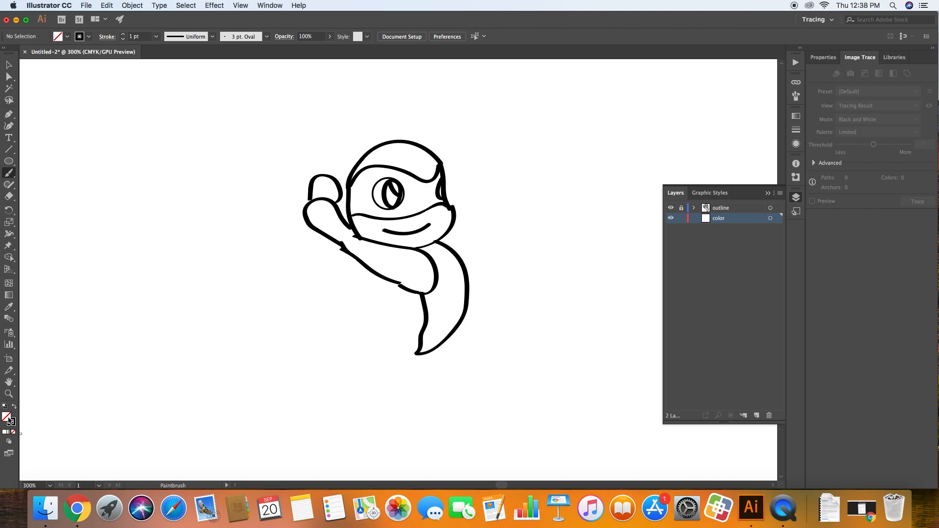
Set the fill colour to red F20000 and try a brush stroke on the mask, undoing the stroke
double_click(11, 421)
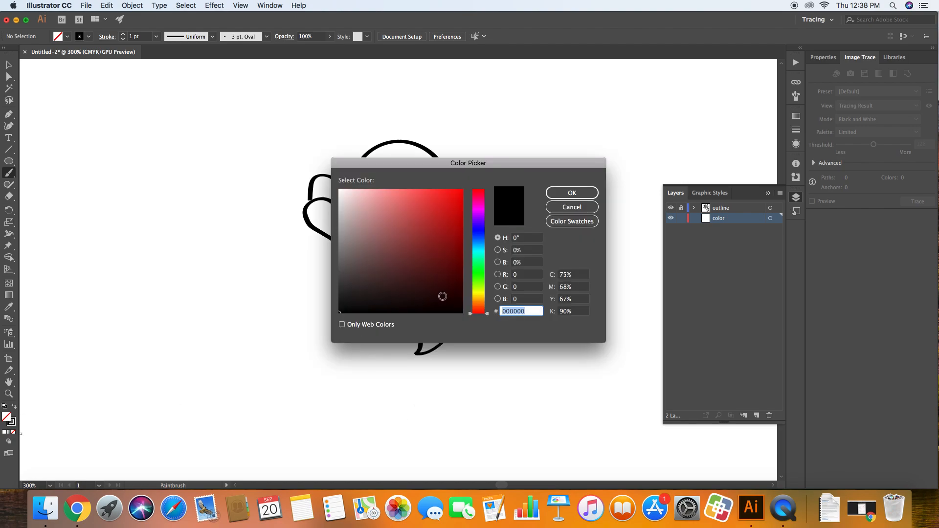
left_click(461, 196)
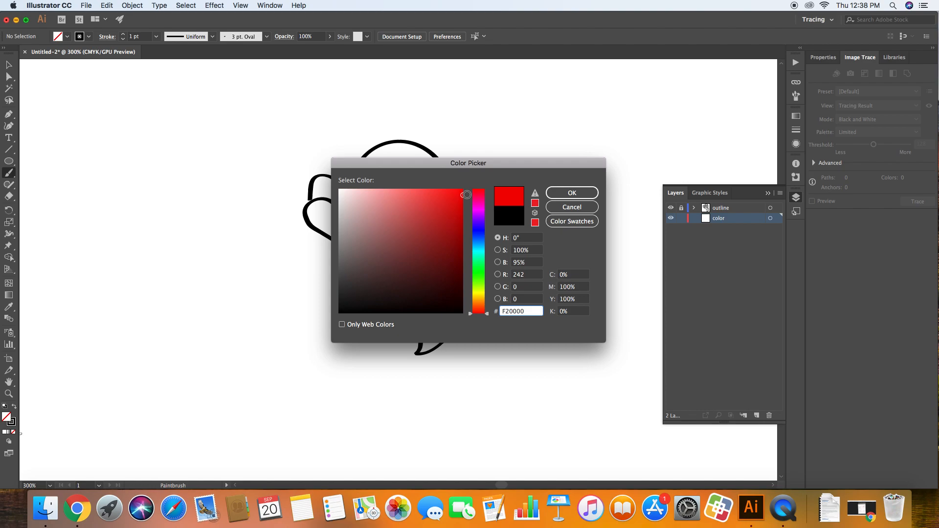
left_click(572, 194)
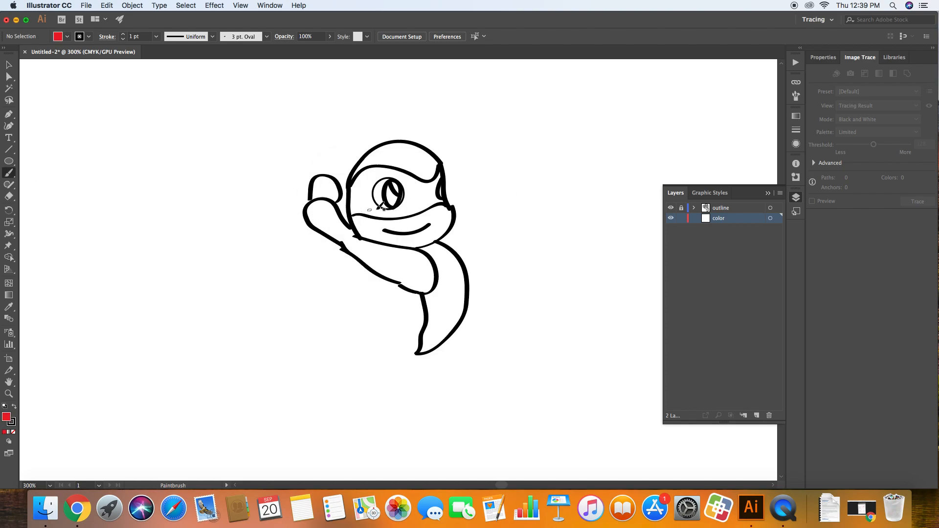
left_click_drag(420, 198, 414, 212)
key("super+z")
Swap the colours to a red stroke with no fill and brush red onto the mask between the eyes
left_click(15, 408)
left_click(14, 423)
left_click(13, 432)
mouse_move(412, 214)
left_mouse_down()
mouse_move(419, 175)
mouse_move(433, 183)
left_mouse_up()
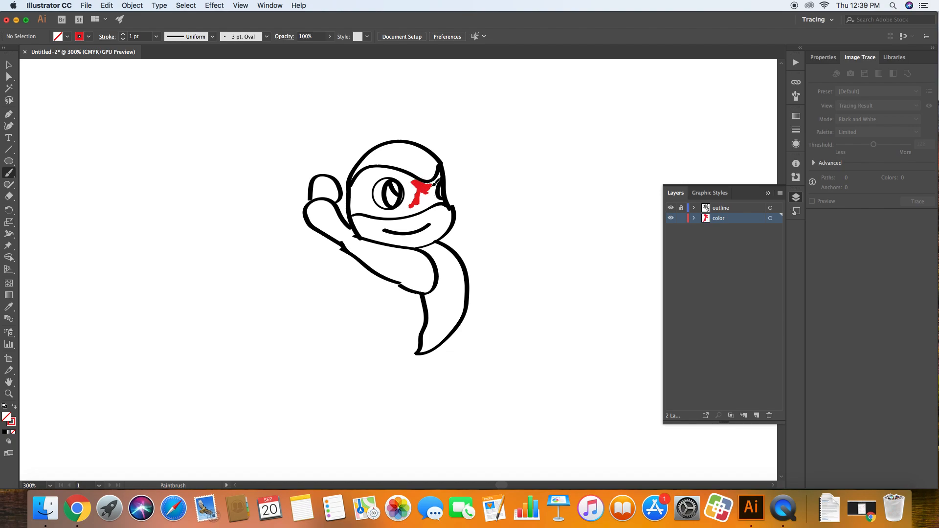
Try the 15 pt. Round brush on the mask beside the large eye, and undo the stroke
left_click(265, 37)
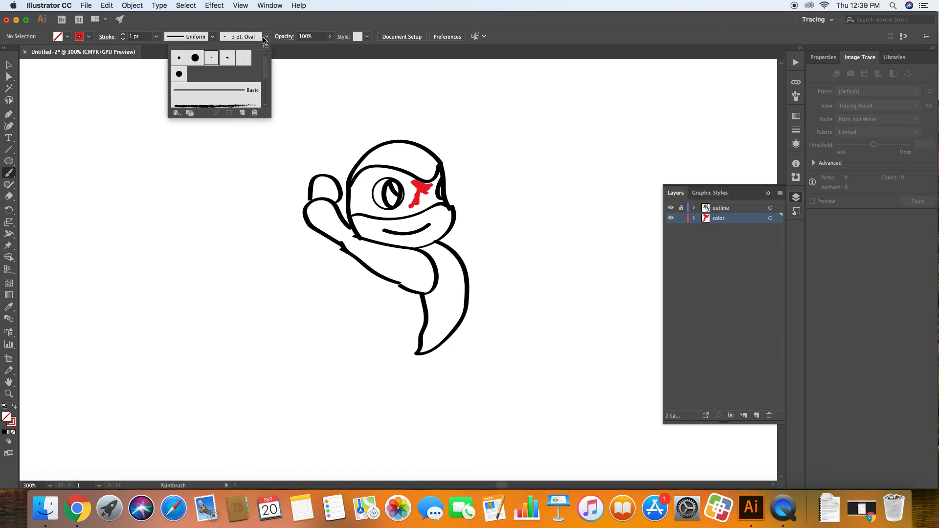
left_click(196, 58)
left_click(354, 191)
left_click_drag(360, 189, 361, 200)
key("super+z")
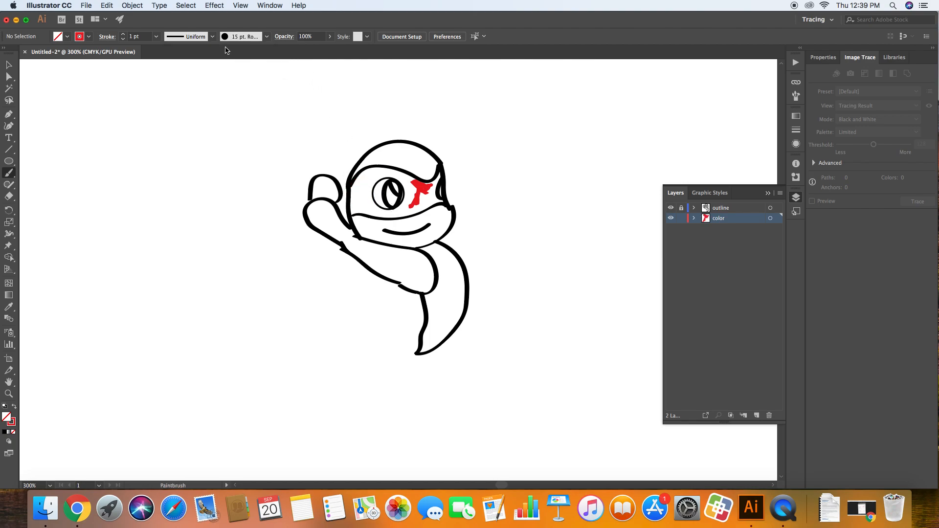
Switch to the Touch Calligraphic brush and paint red on the mask area left of the large eye
left_click(256, 38)
left_click(179, 74)
left_click(315, 26)
left_click_drag(364, 190, 368, 177)
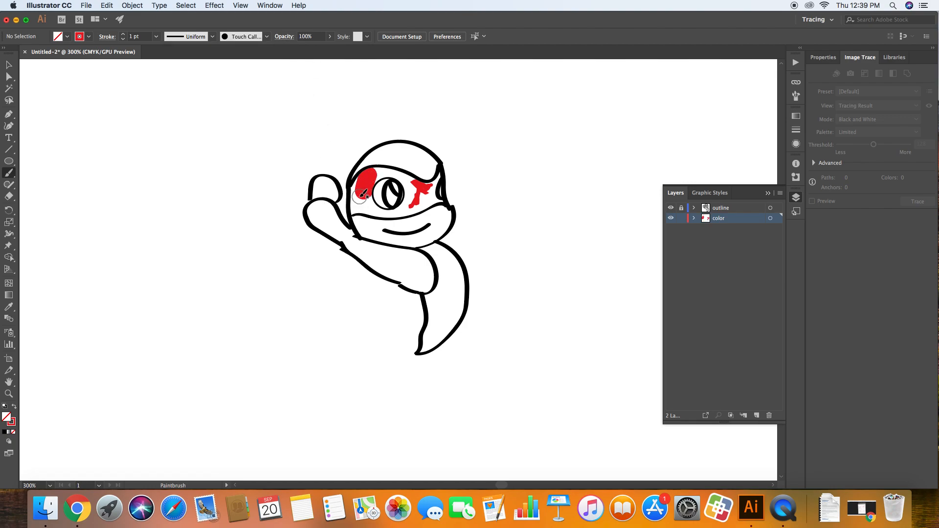
Paint a closing and an opening square bracket in red on the blank area right of the turtle
mouse_move(559, 107)
left_mouse_down()
mouse_move(595, 110)
mouse_move(593, 162)
mouse_move(556, 169)
left_mouse_up()
mouse_move(637, 100)
left_mouse_down()
mouse_move(620, 109)
mouse_move(623, 174)
mouse_move(661, 173)
left_mouse_up()
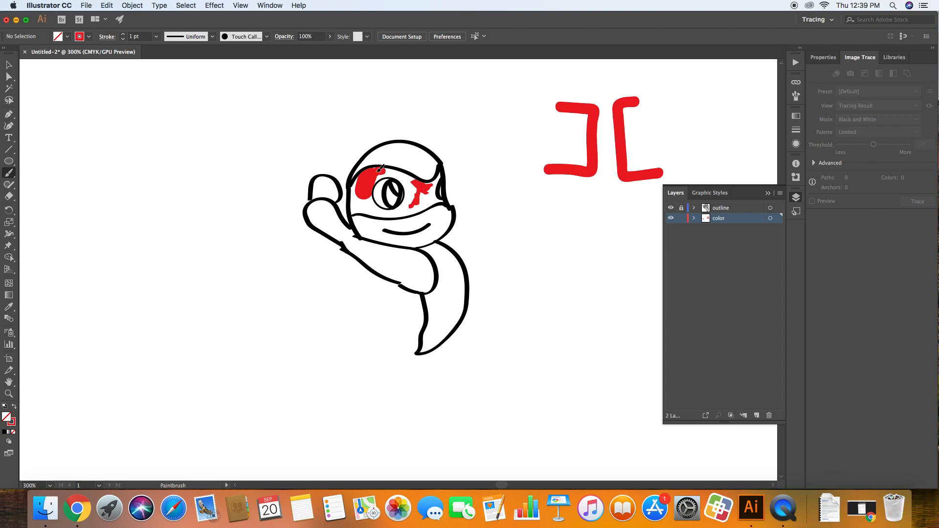
Fill the rest of the turtle's mask with red brush strokes above, between and below the eyes
left_click_drag(384, 169, 417, 181)
mouse_move(411, 185)
left_mouse_down()
mouse_move(419, 204)
mouse_move(422, 192)
mouse_move(438, 200)
mouse_move(430, 195)
mouse_move(442, 173)
mouse_move(437, 193)
left_mouse_up()
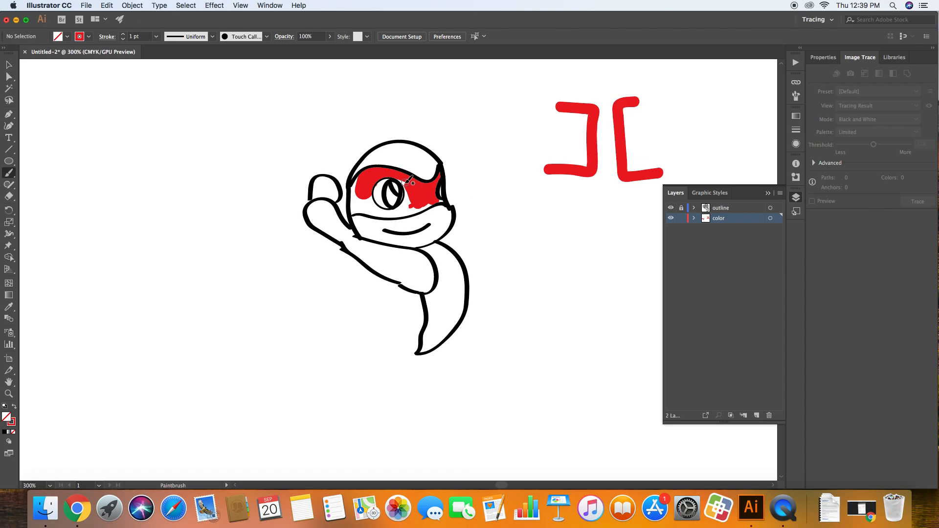
mouse_move(412, 196)
left_mouse_down()
mouse_move(411, 185)
mouse_move(420, 205)
left_mouse_up()
mouse_move(419, 207)
left_mouse_down()
mouse_move(393, 212)
mouse_move(412, 202)
mouse_move(404, 203)
mouse_move(409, 216)
mouse_move(369, 213)
mouse_move(389, 213)
mouse_move(370, 195)
mouse_move(371, 211)
mouse_move(356, 209)
mouse_move(361, 198)
mouse_move(358, 211)
mouse_move(367, 175)
mouse_move(361, 180)
mouse_move(357, 206)
mouse_move(413, 216)
left_mouse_up()
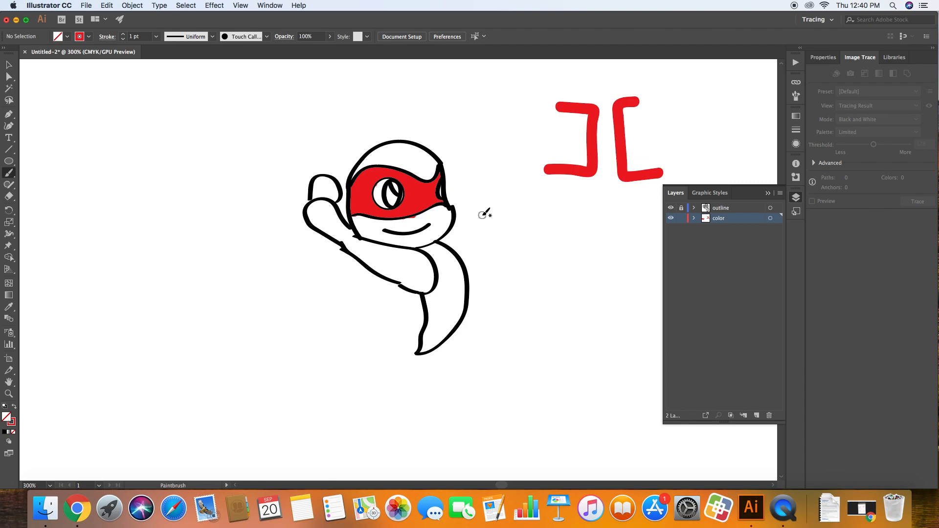
Set the stroke colour to dark blue and paint the large eye's iris
double_click(13, 424)
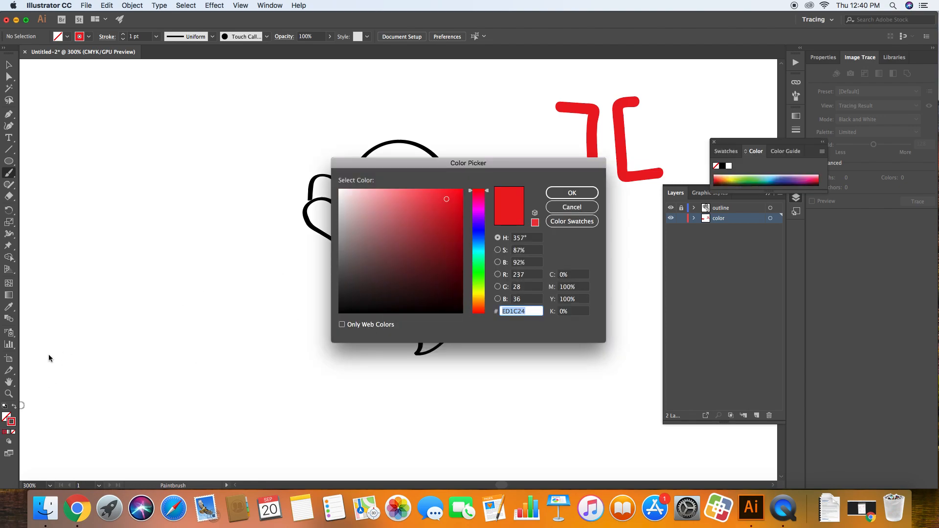
mouse_move(484, 230)
left_mouse_down()
mouse_move(479, 241)
mouse_move(454, 238)
left_mouse_up()
left_click(572, 194)
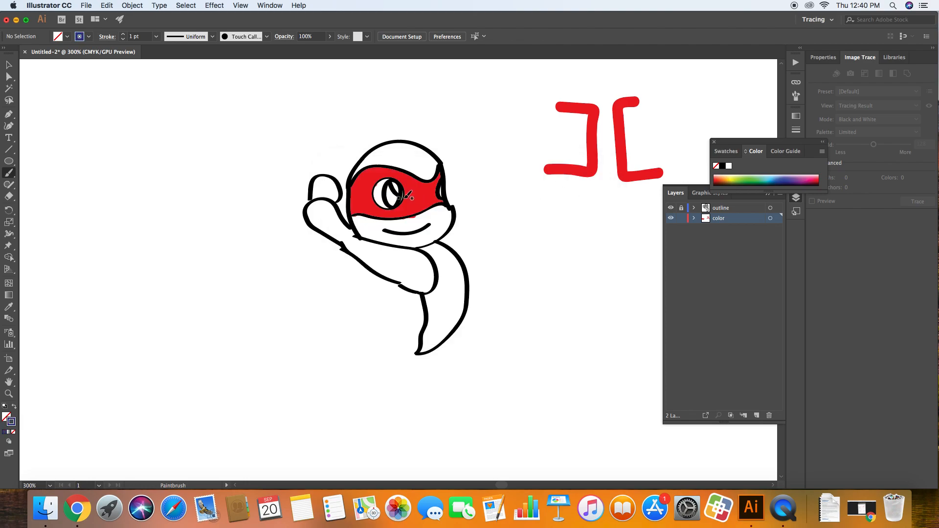
mouse_move(400, 196)
left_mouse_down()
mouse_move(393, 200)
mouse_move(401, 193)
left_mouse_up()
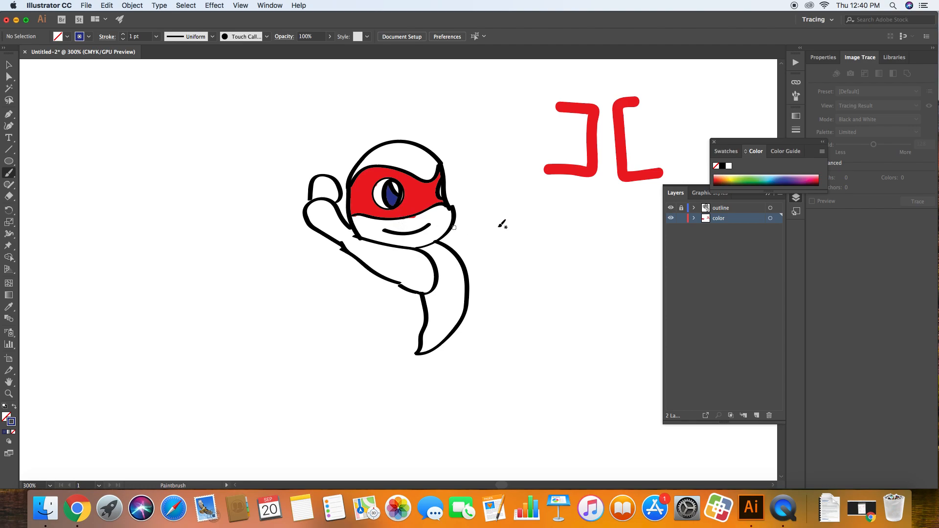